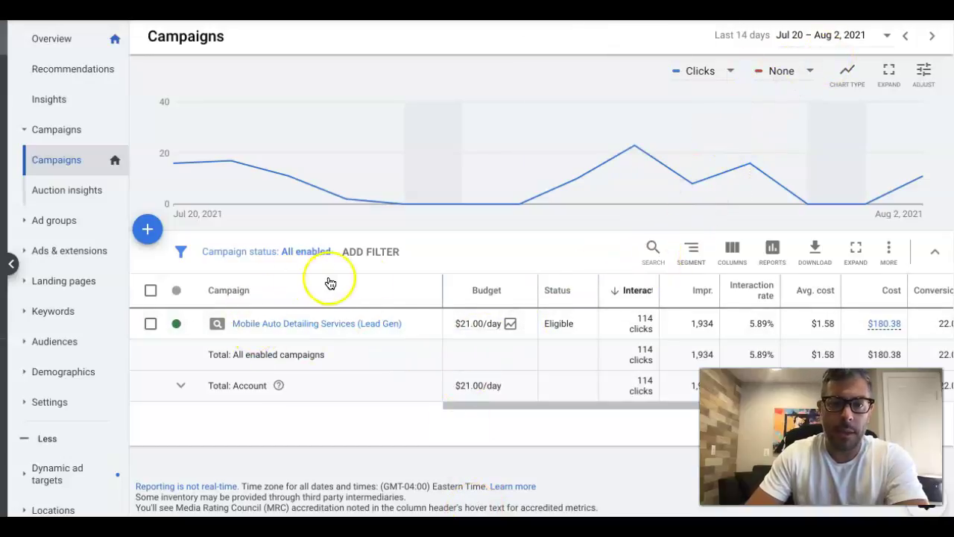
# Step: Open the column editor for the campaigns table and look over the available column categories
pyautogui.hscroll(5, 445, 318)
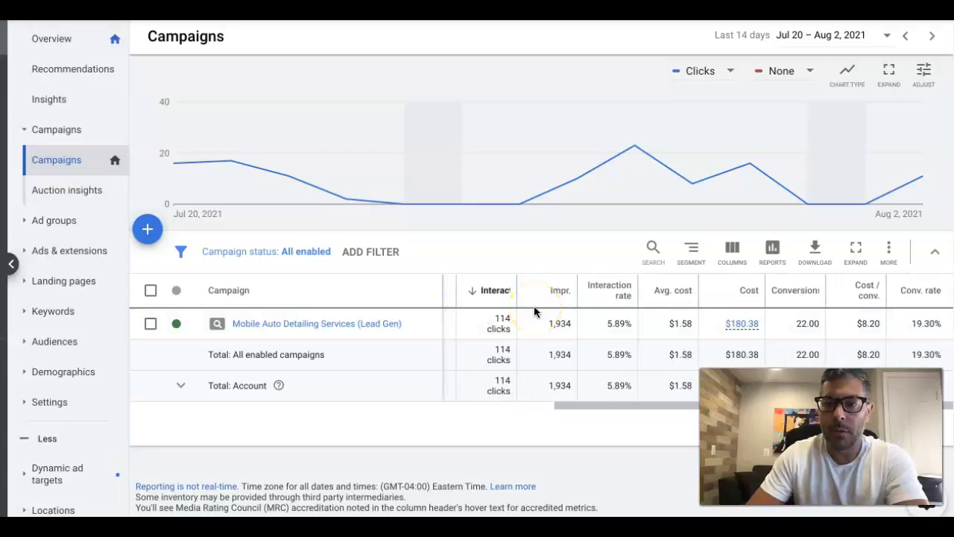
pyautogui.click(733, 253)
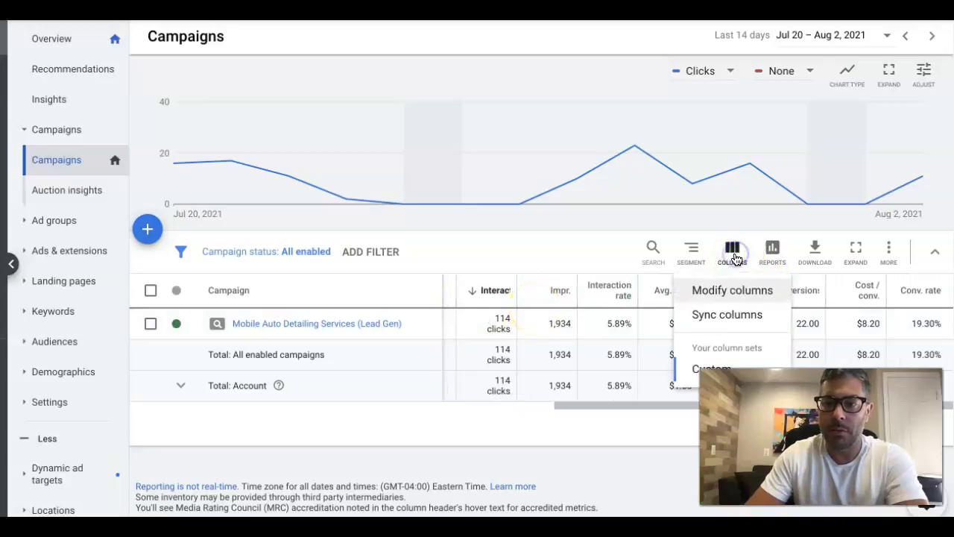
pyautogui.click(720, 288)
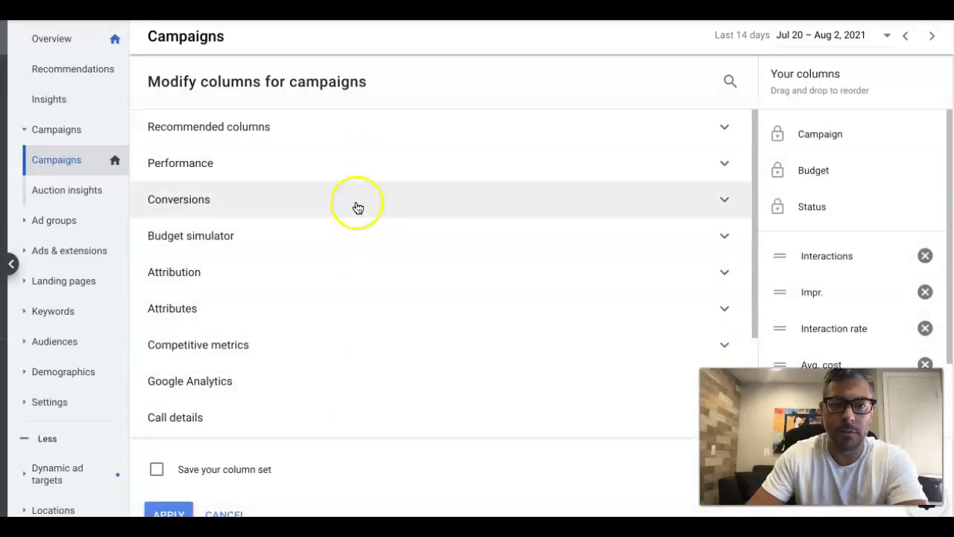
pyautogui.scroll(-2, 358, 182)
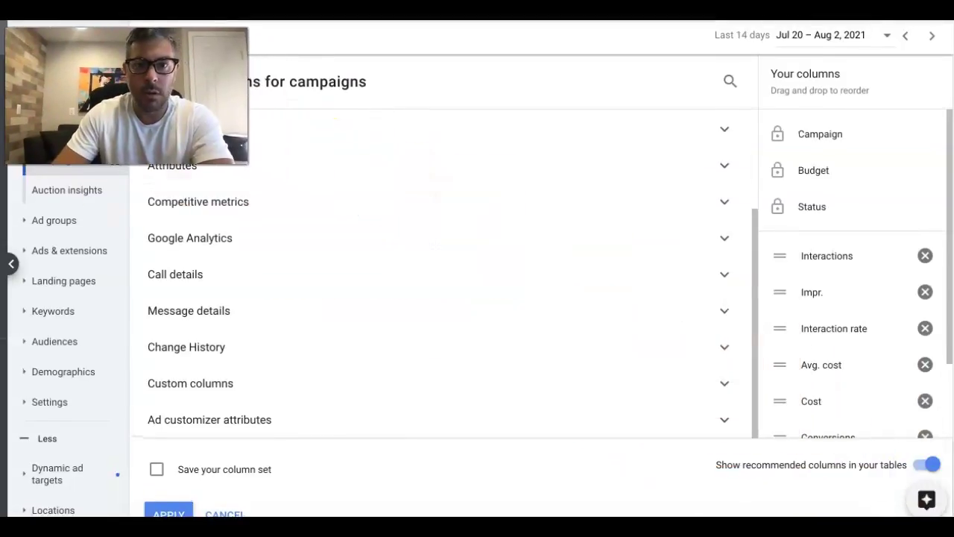
pyautogui.scroll(2, 397, 235)
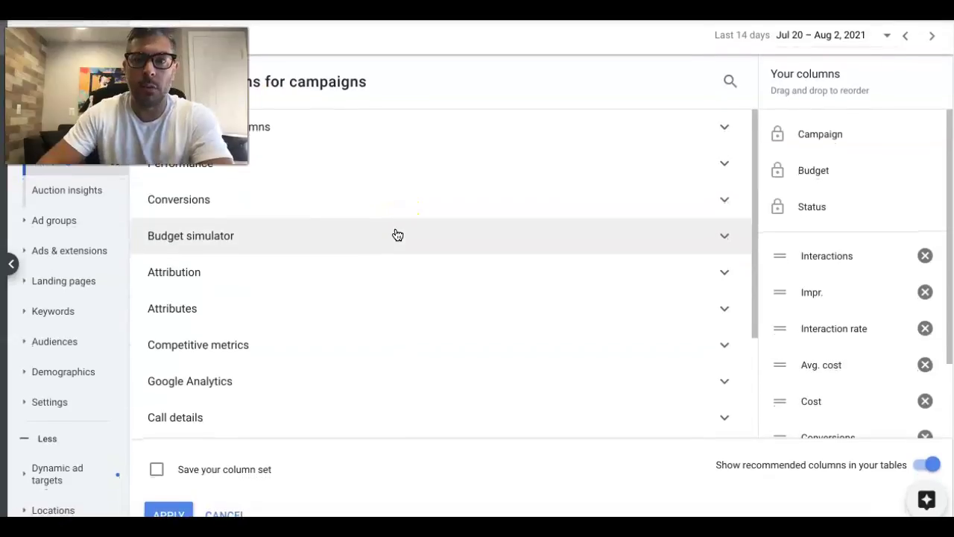
# Step: Remove the Interactions, Impr., Interaction rate, Avg. cost, Cost, Conversions, Cost / conv. and Conv. rate columns from the selected columns
pyautogui.click(925, 256)
pyautogui.click(925, 255)
pyautogui.click(925, 255)
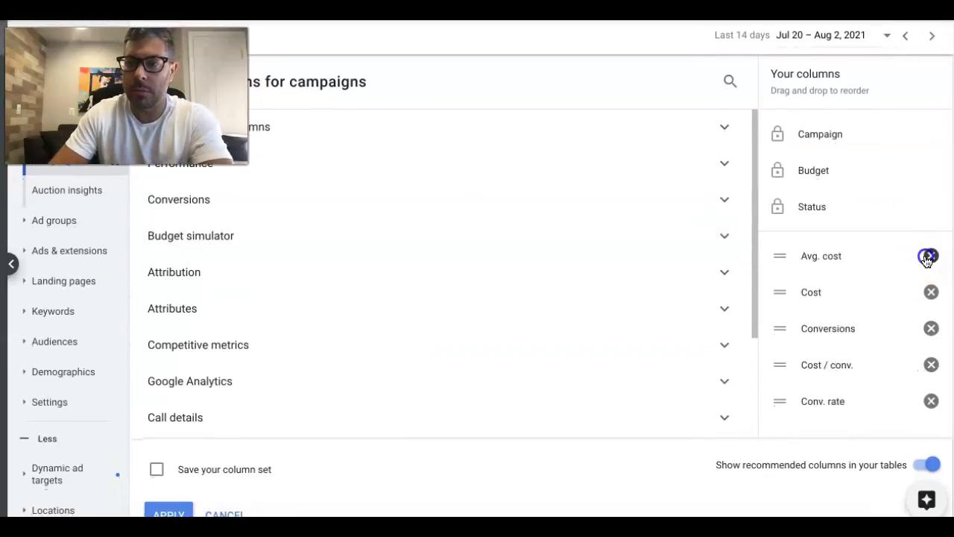
pyautogui.click(925, 256)
pyautogui.click(926, 256)
pyautogui.click(927, 255)
pyautogui.click(927, 256)
pyautogui.click(927, 254)
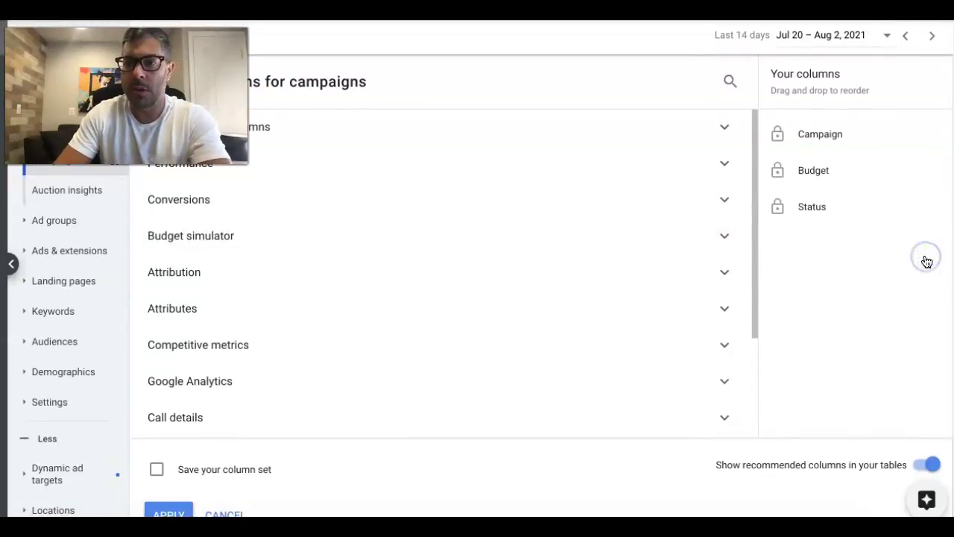
# Step: Add the Performance columns Clicks, Impr., CTR, Avg. CPC and Impr. (Top) % to the table
pyautogui.click(349, 173)
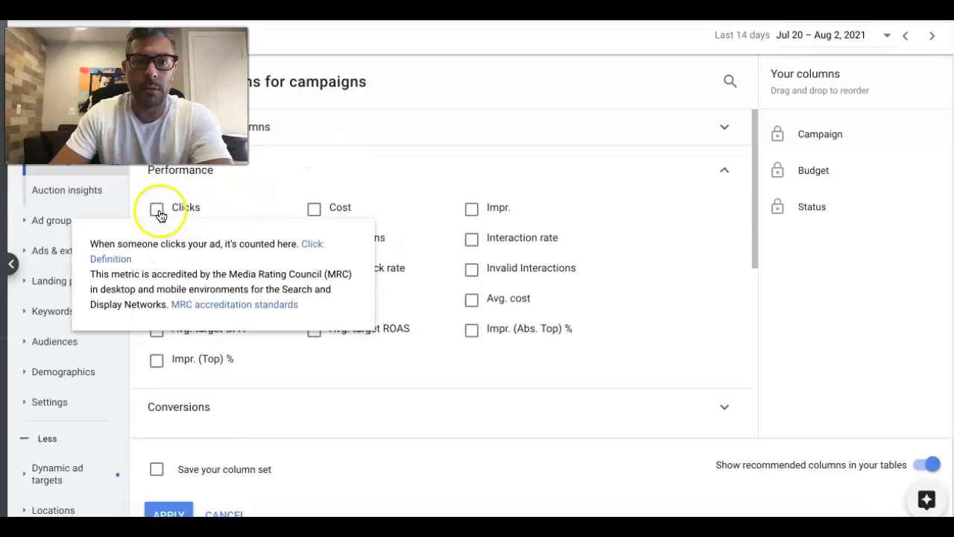
pyautogui.click(158, 212)
pyautogui.click(476, 217)
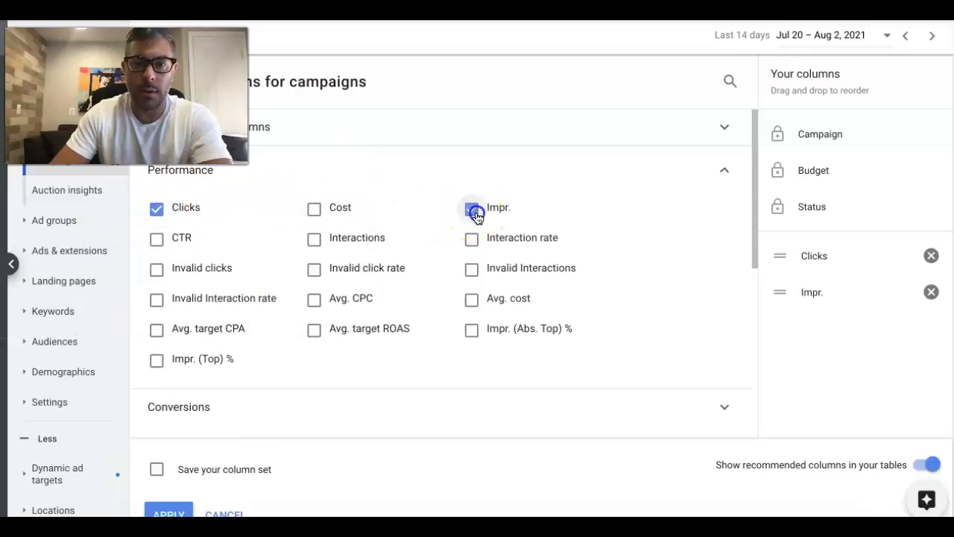
pyautogui.click(157, 244)
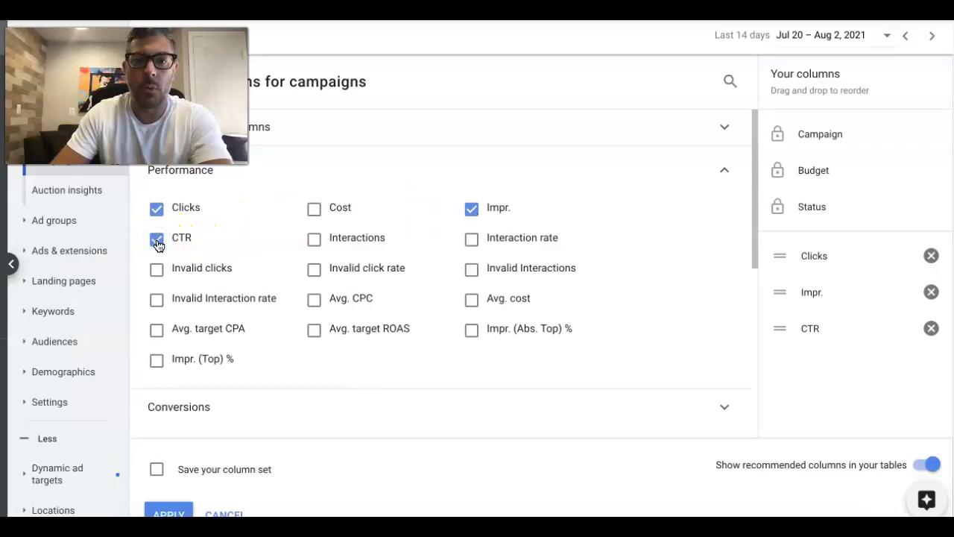
pyautogui.moveTo(188, 213)
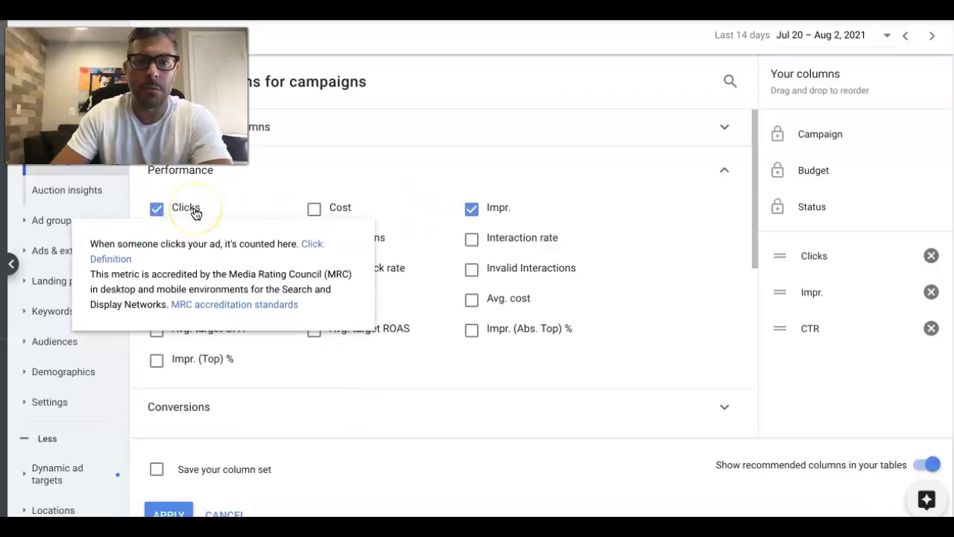
pyautogui.click(183, 216)
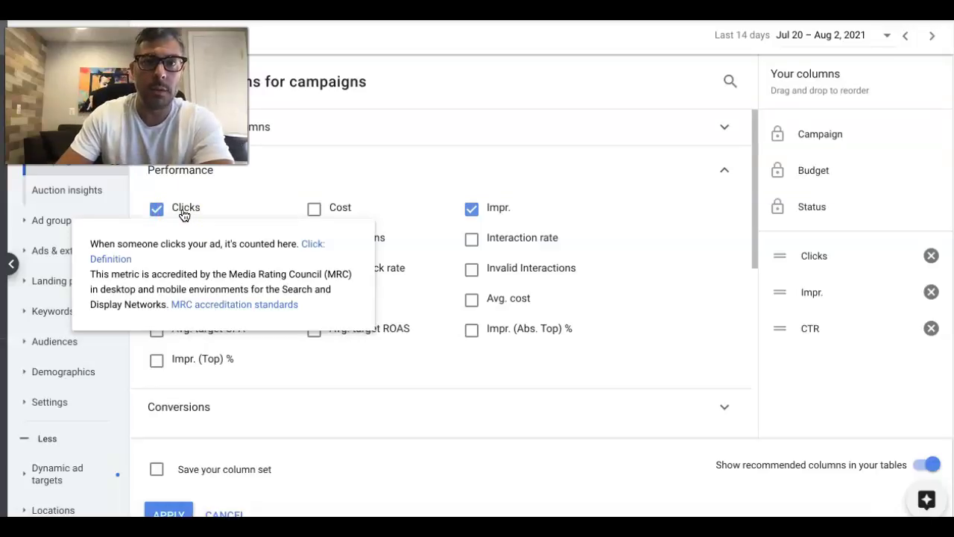
pyautogui.click(326, 178)
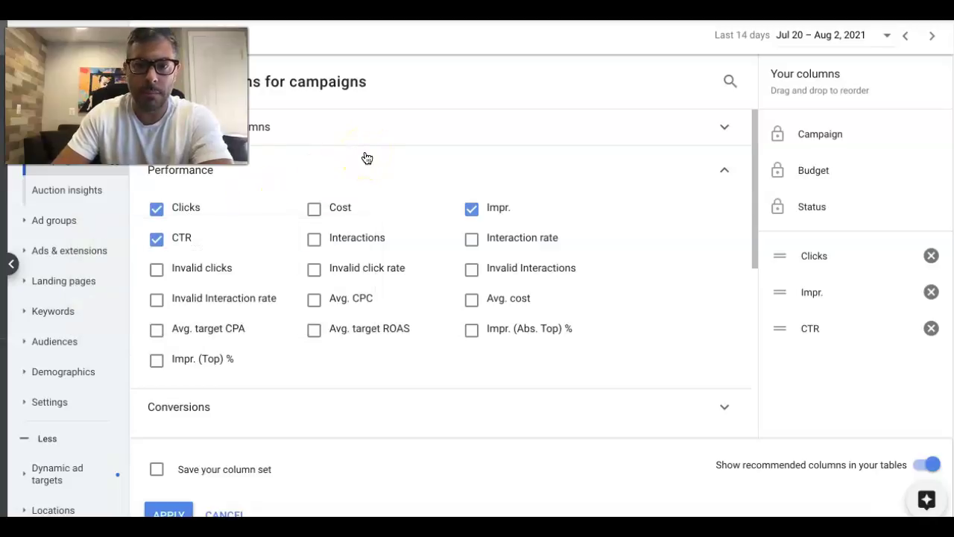
pyautogui.click(315, 300)
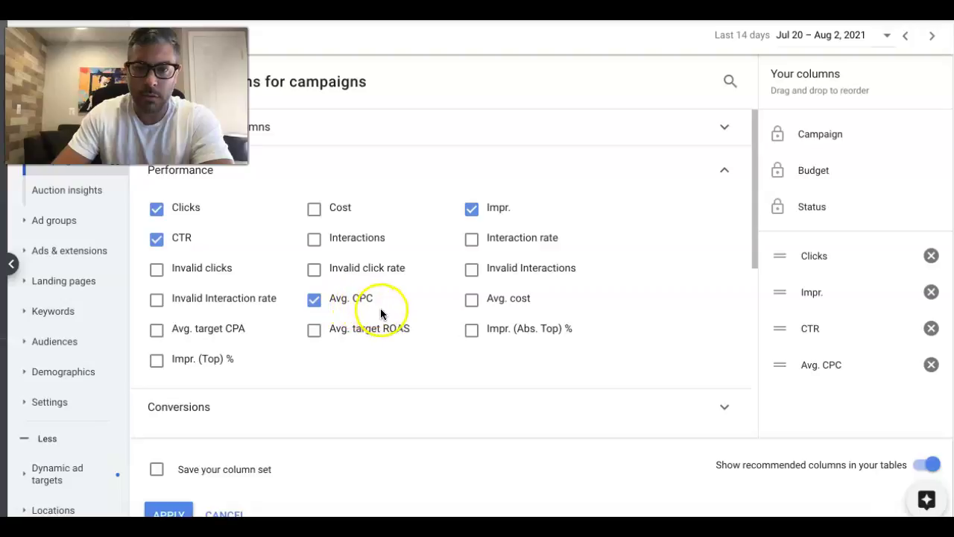
pyautogui.click(158, 363)
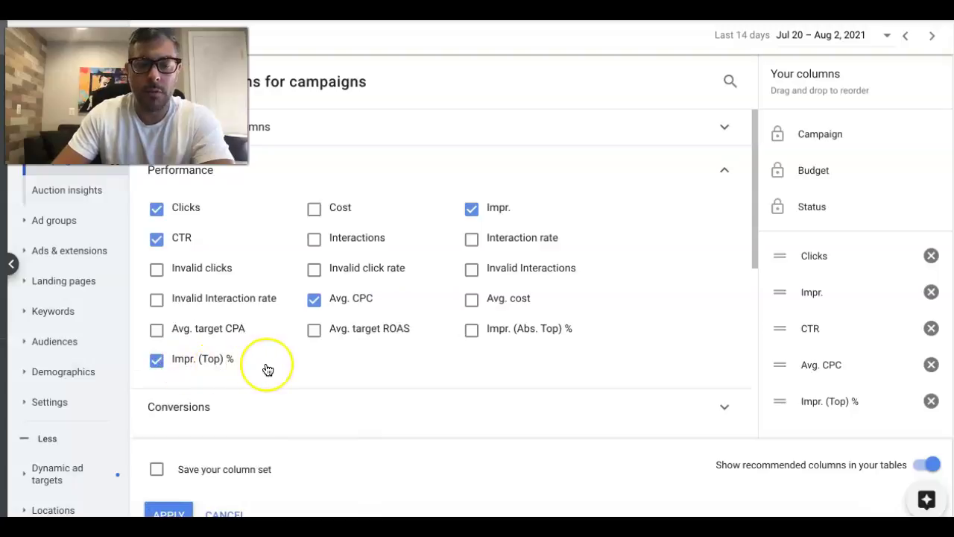
# Step: Add the Conversions, Cost / conv. and Conv. rate columns from the Conversions category
pyautogui.scroll(-2, 319, 267)
pyautogui.scroll(-1, 205, 281)
pyautogui.click(234, 282)
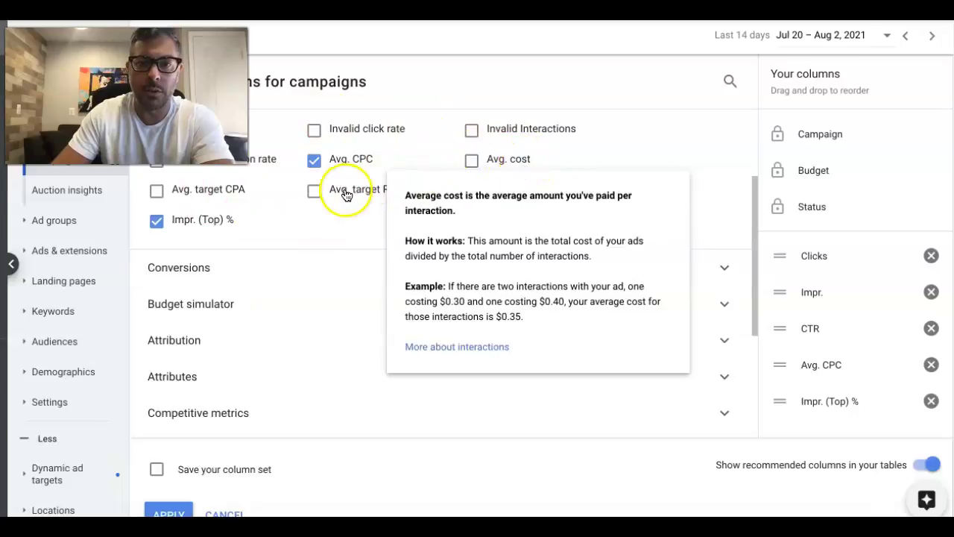
pyautogui.scroll(3, 297, 229)
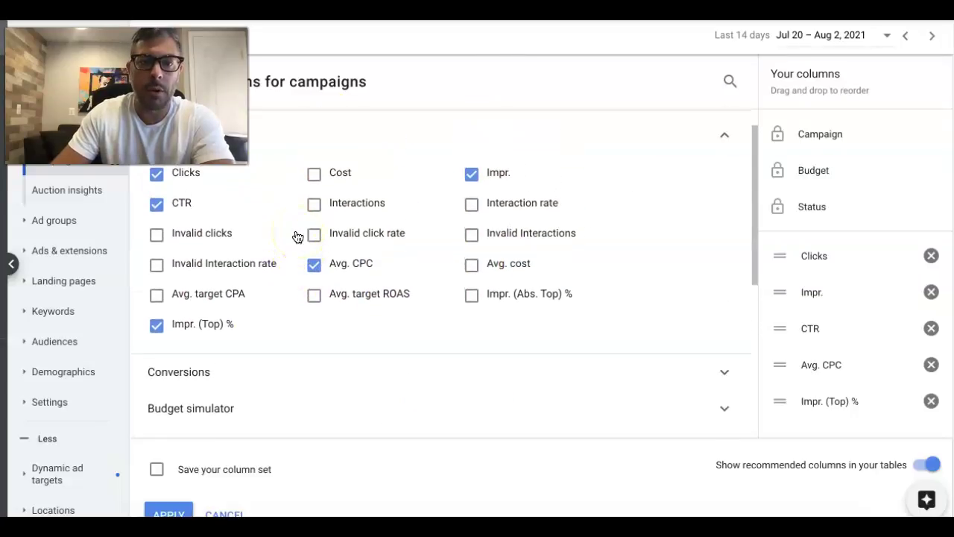
pyautogui.scroll(-2, 305, 258)
pyautogui.moveTo(305, 261)
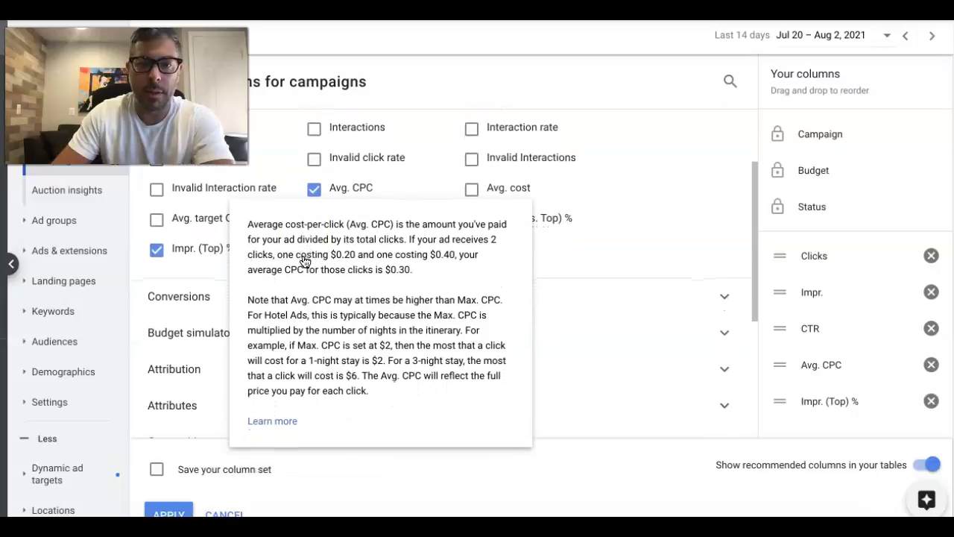
pyautogui.scroll(-1, 219, 258)
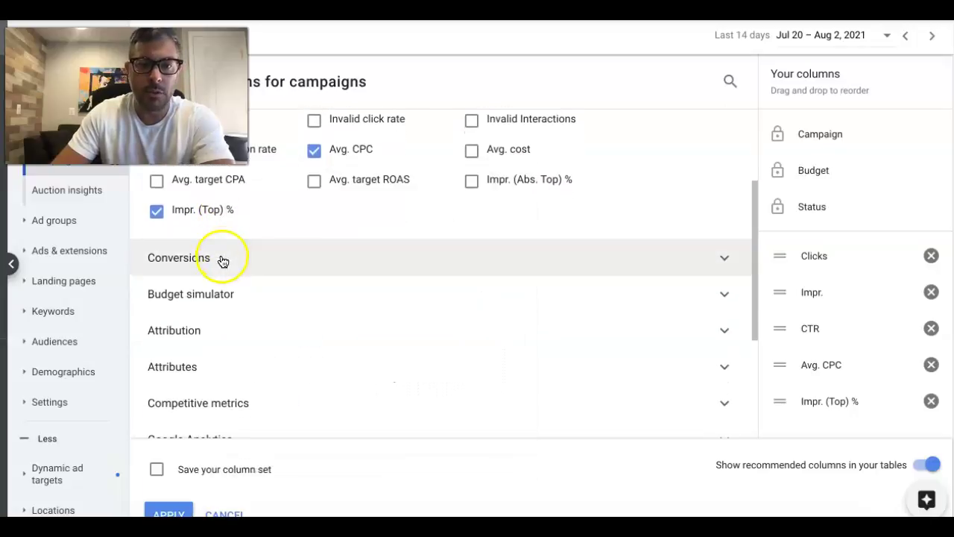
pyautogui.click(223, 259)
pyautogui.scroll(-2, 277, 264)
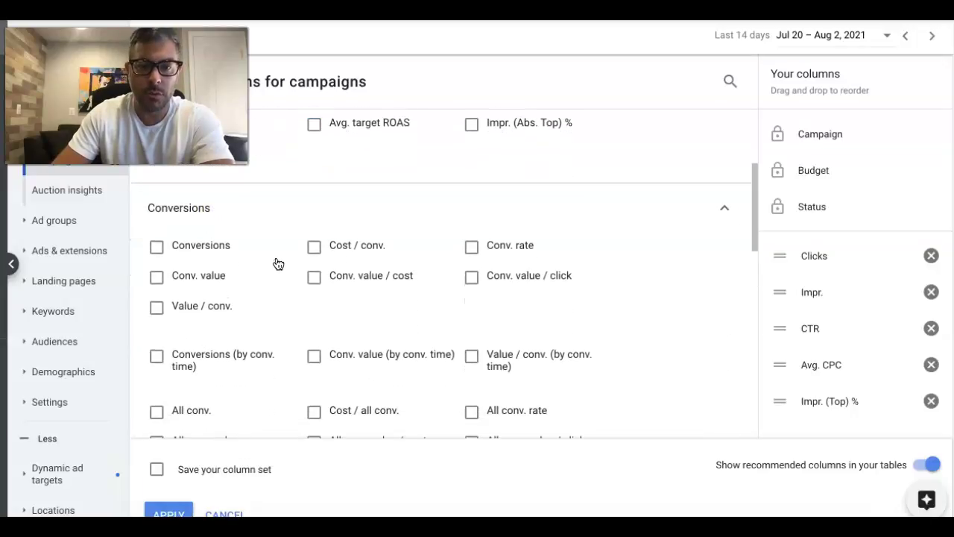
pyautogui.click(157, 247)
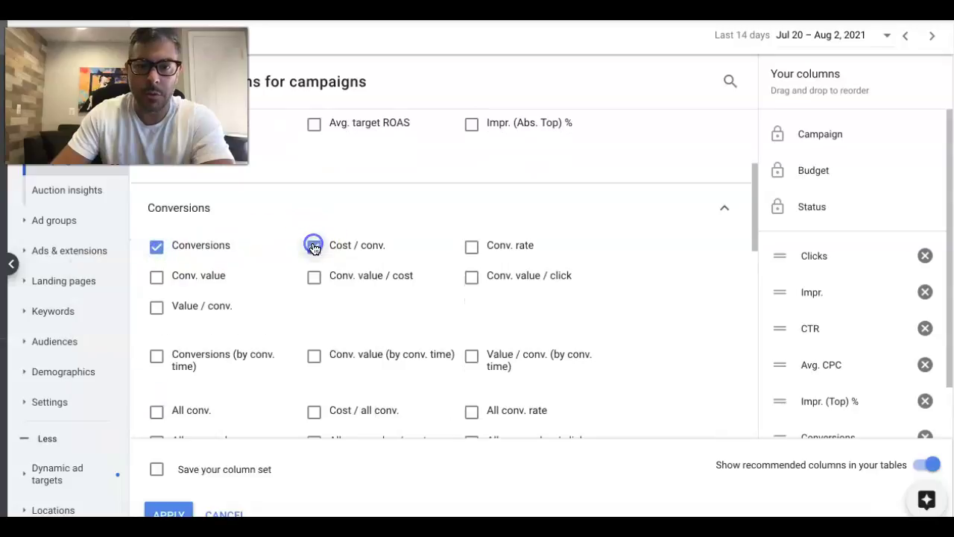
pyautogui.click(313, 247)
pyautogui.click(471, 247)
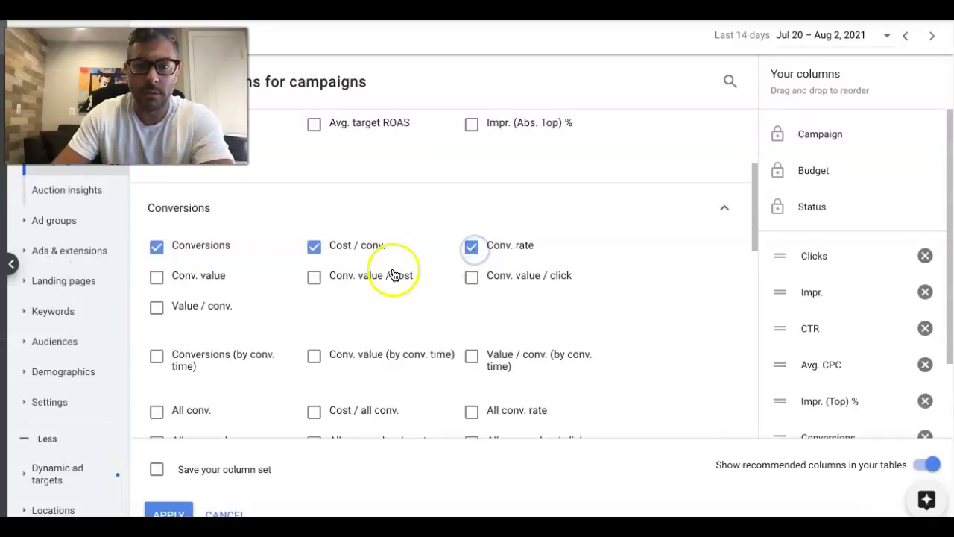
# Step: Examine the remaining conversion columns and the options in the Budget simulator, Attribution and Attributes categories
pyautogui.scroll(-3, 393, 276)
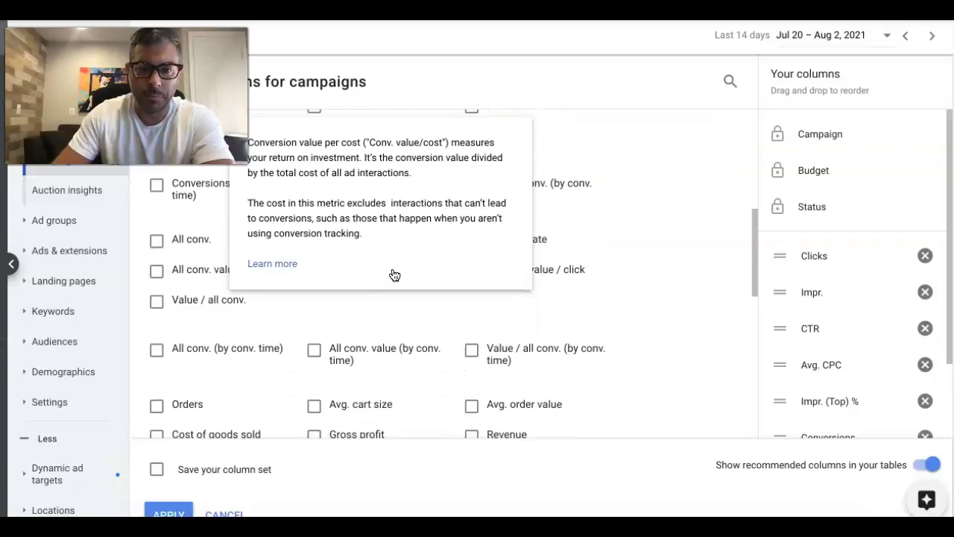
pyautogui.scroll(-5, 313, 347)
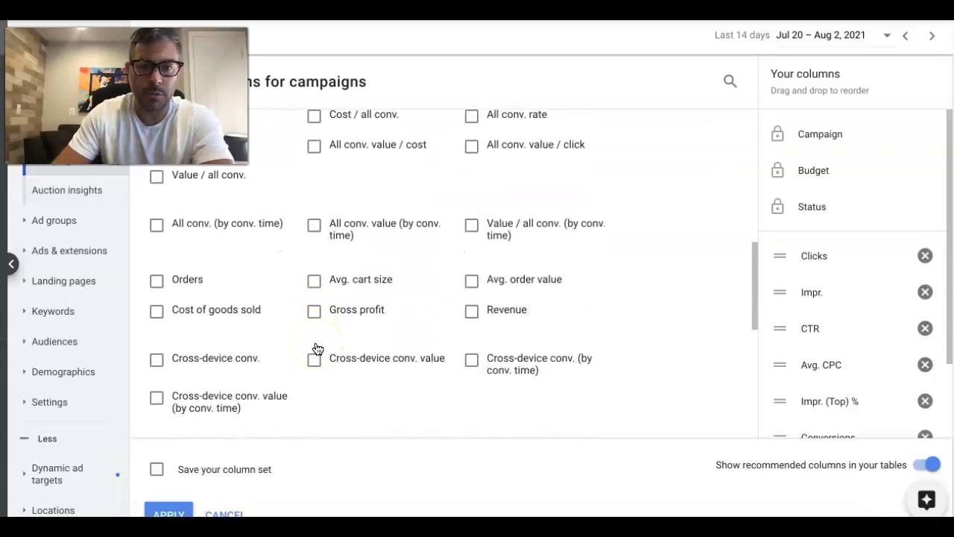
pyautogui.scroll(-3, 318, 349)
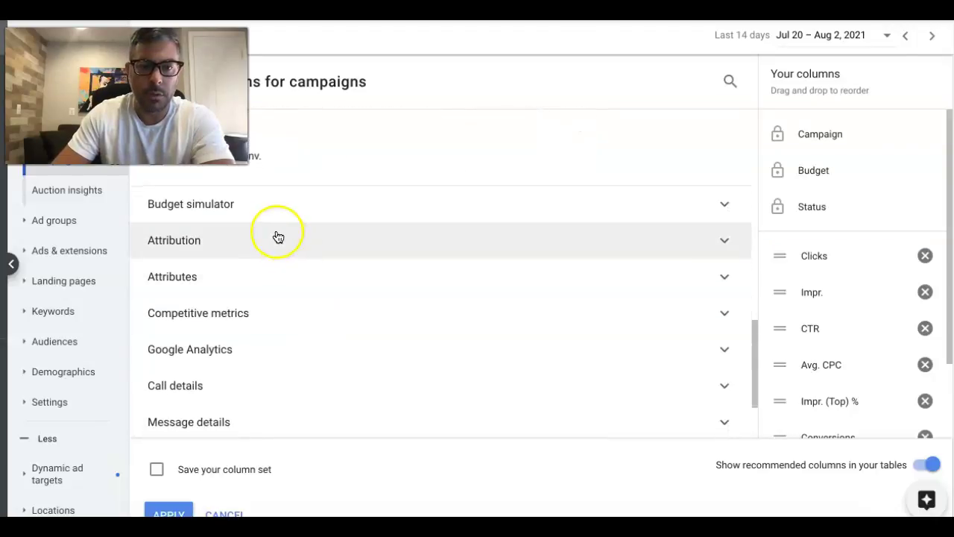
pyautogui.click(272, 218)
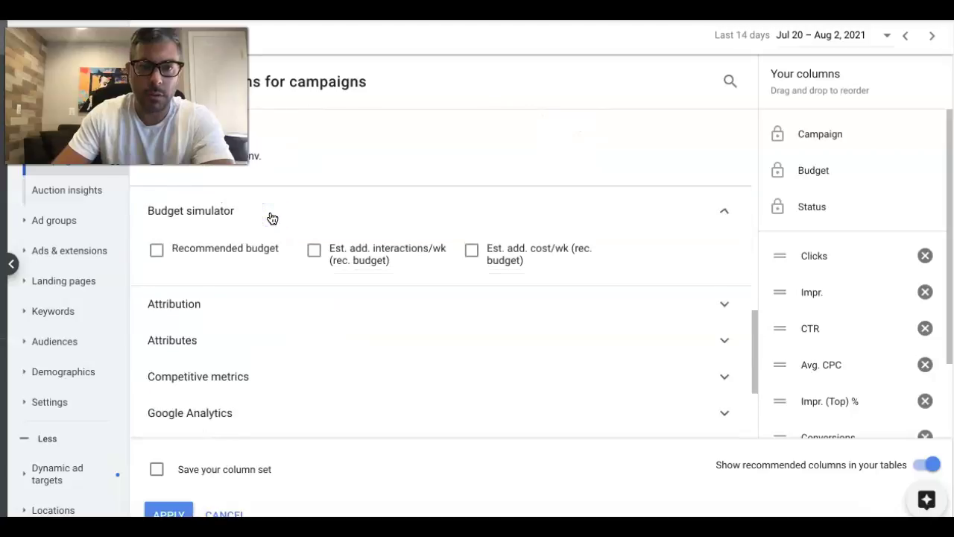
pyautogui.moveTo(266, 262)
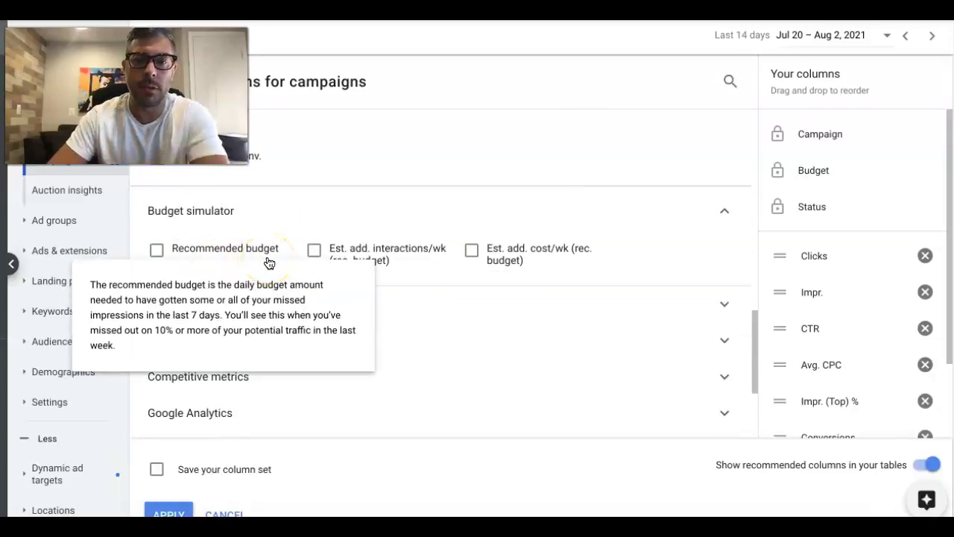
pyautogui.scroll(-1, 305, 215)
pyautogui.click(244, 229)
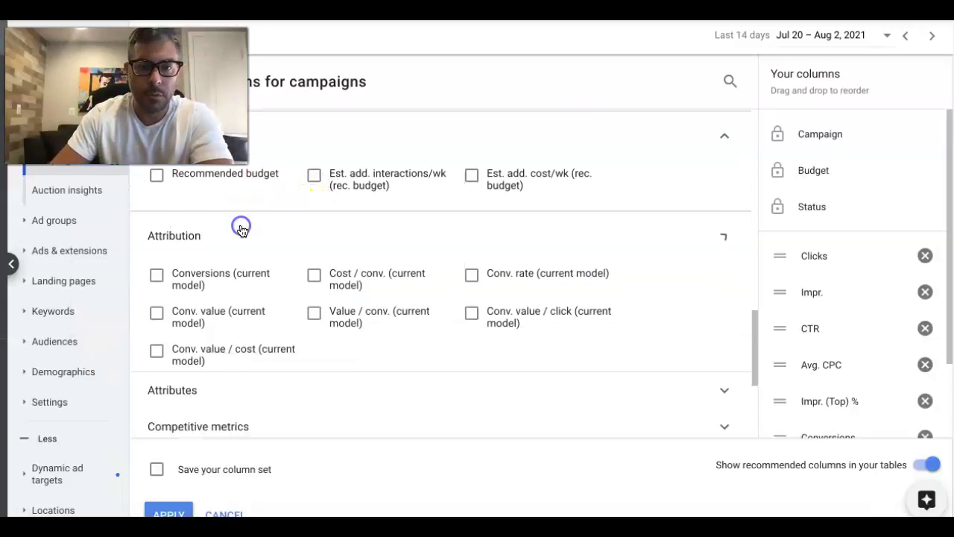
pyautogui.scroll(-1, 305, 247)
pyautogui.scroll(-1, 303, 247)
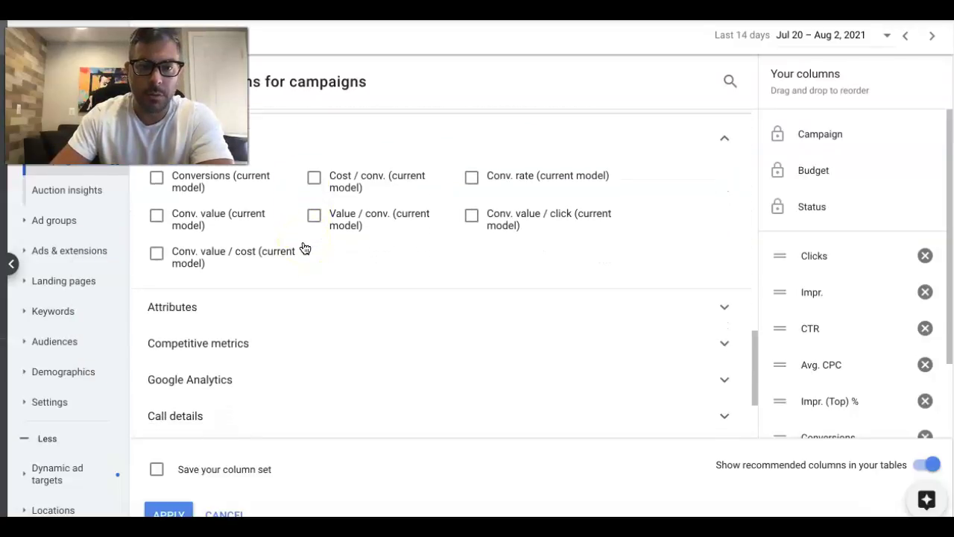
pyautogui.click(232, 307)
pyautogui.scroll(-1, 360, 297)
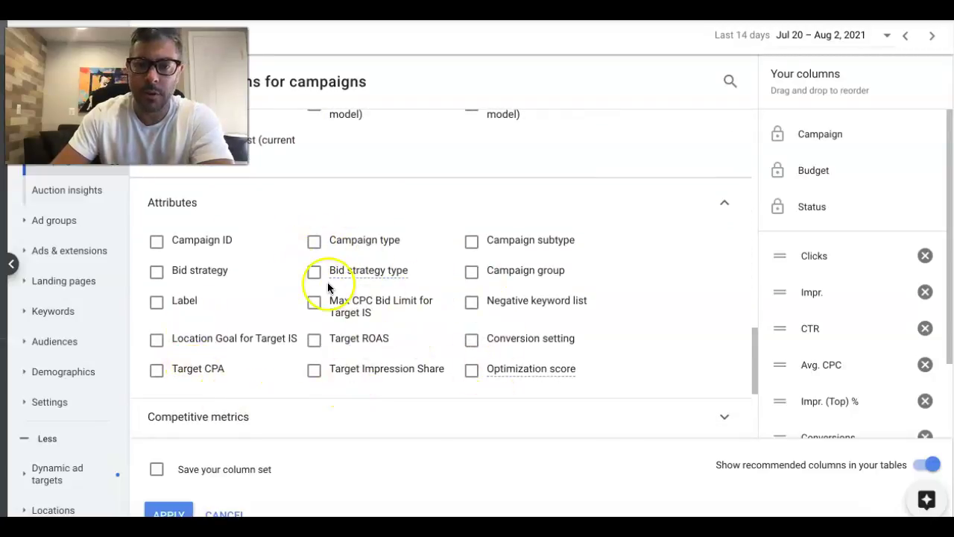
pyautogui.scroll(-2, 329, 287)
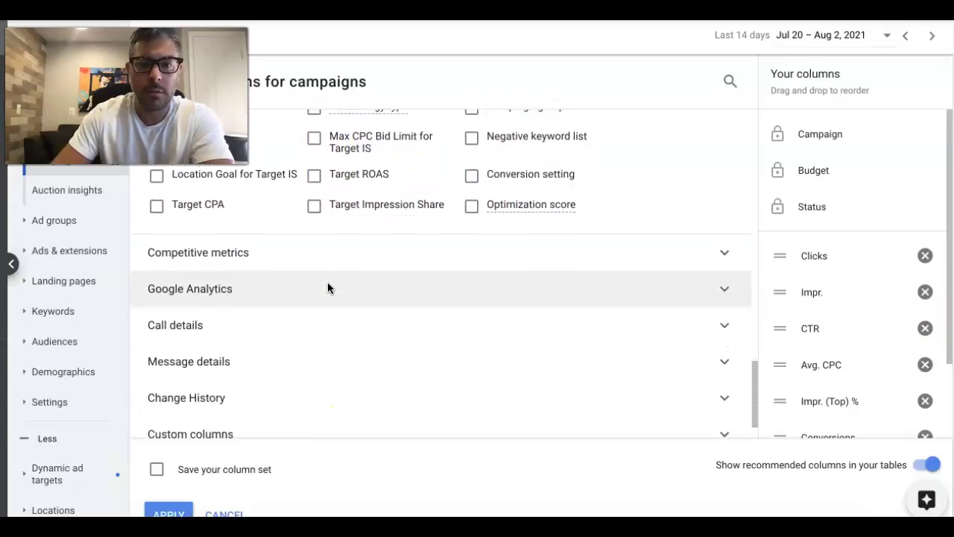
# Step: Add the Search impr. share column from the competitive metrics and apply the column selection to the campaigns table
pyautogui.click(253, 250)
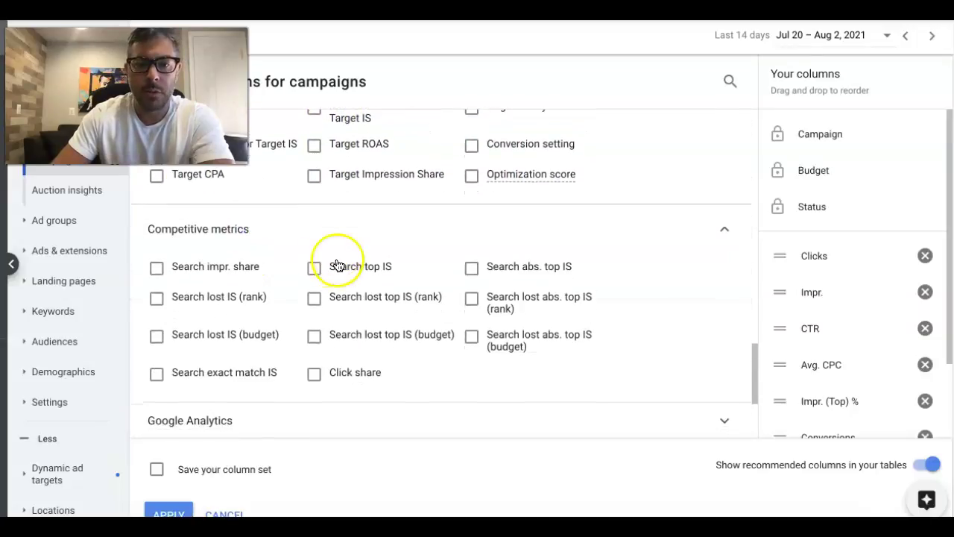
pyautogui.click(157, 268)
pyautogui.click(316, 237)
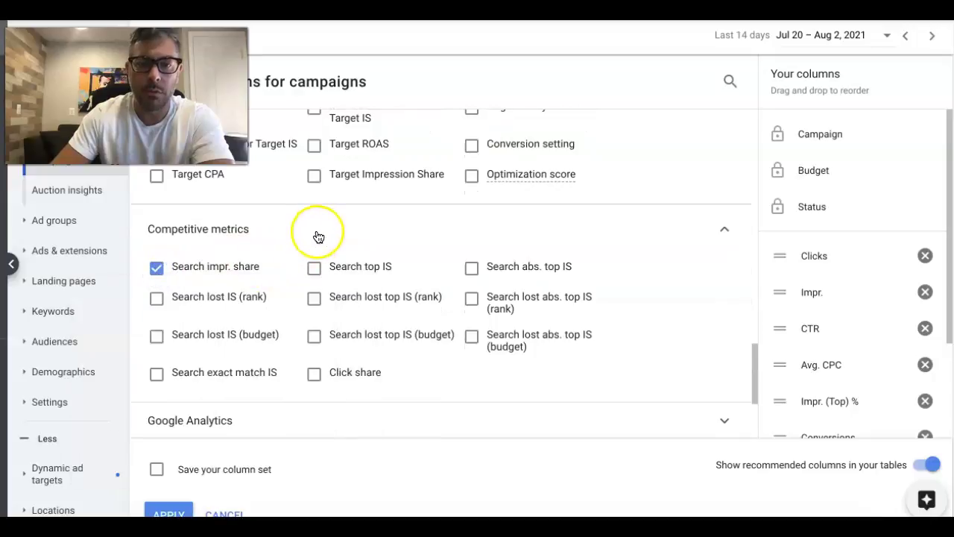
pyautogui.scroll(-4, 318, 237)
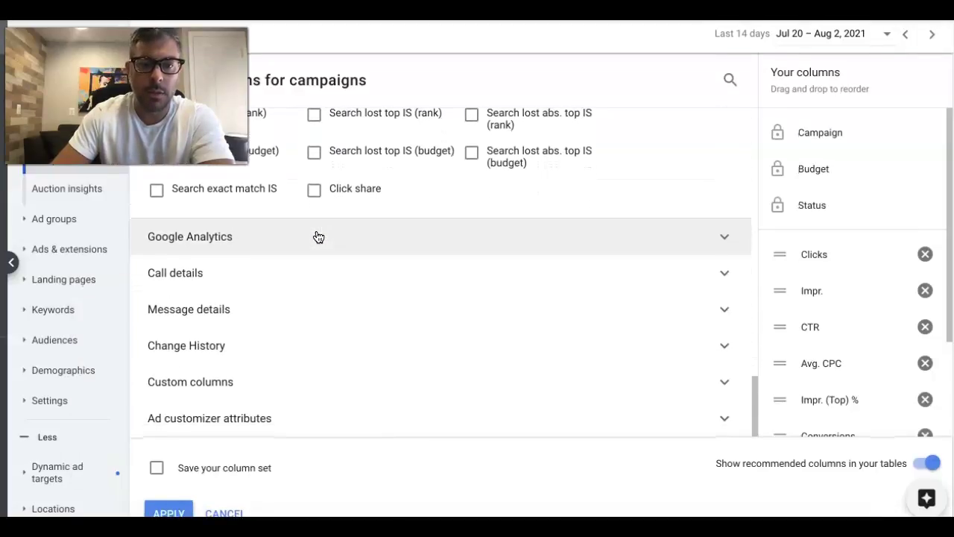
pyautogui.click(172, 513)
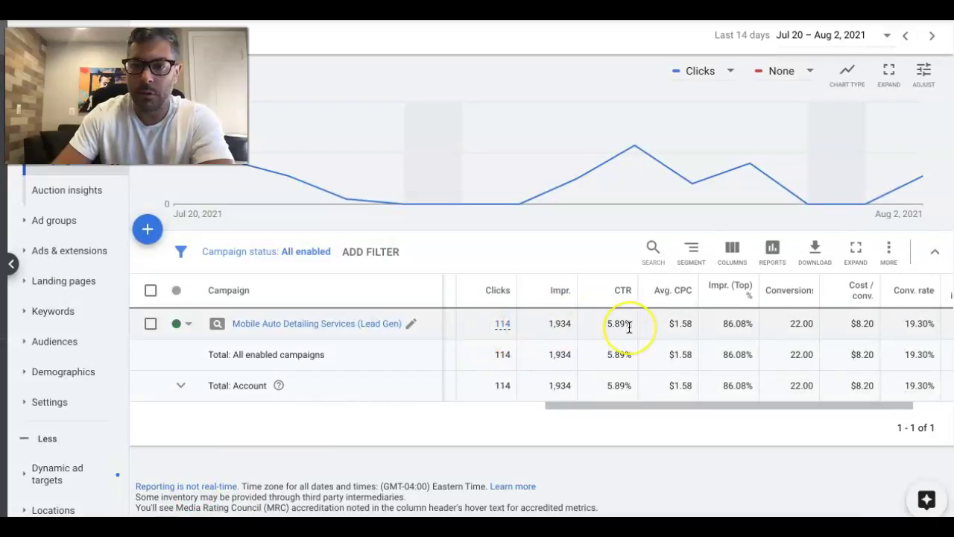
# Step: Examine the campaign's budget, click, CTR, cost and conversion metrics and its search impression share in the campaigns table
pyautogui.hscroll(2, 630, 328)
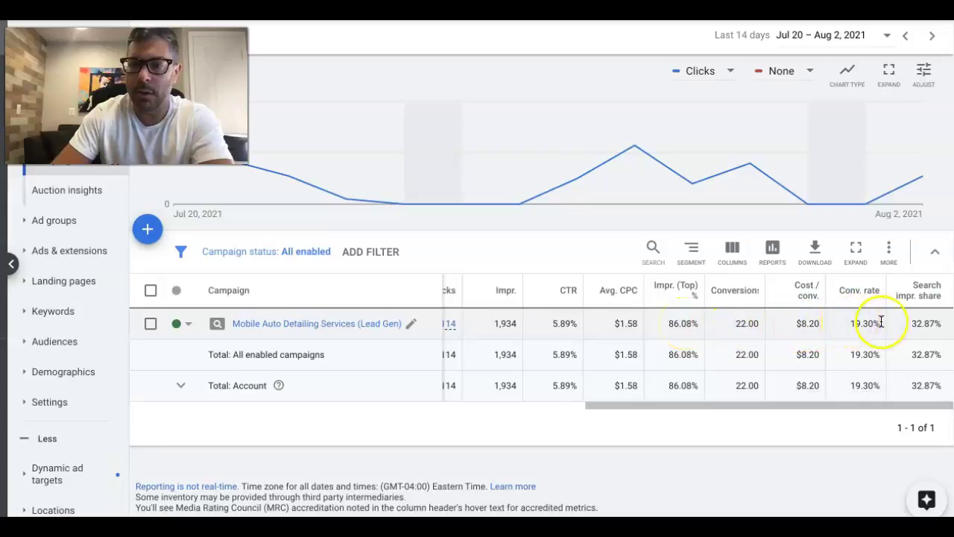
pyautogui.moveTo(923, 302)
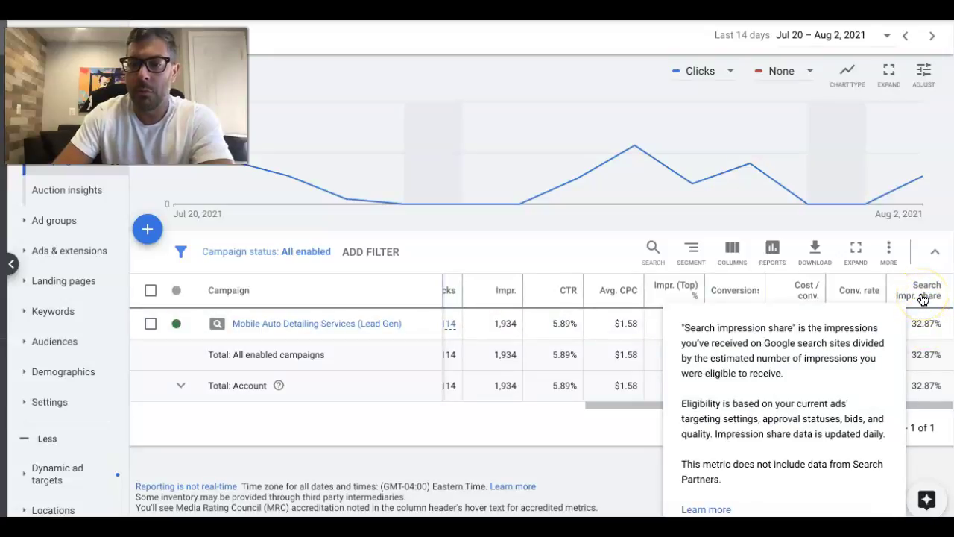
pyautogui.hscroll(-5, 544, 326)
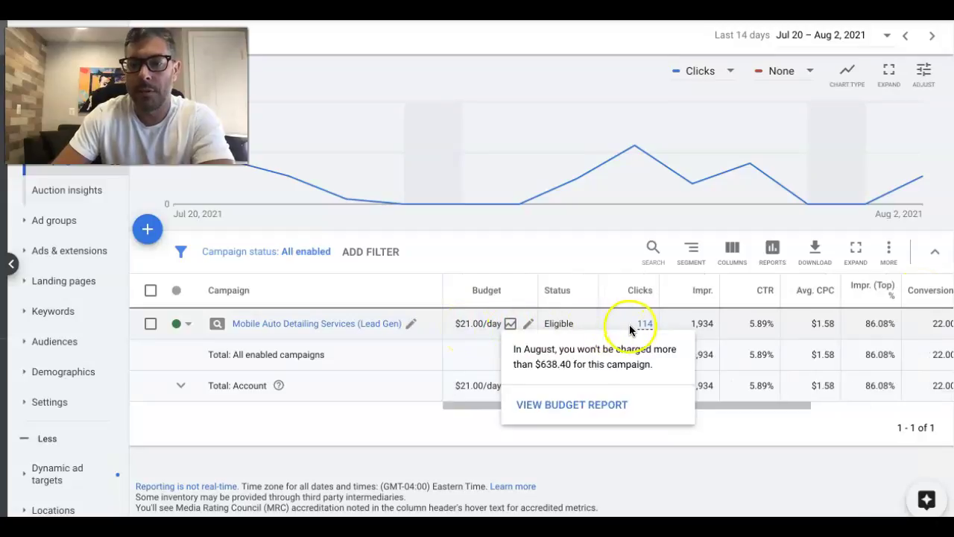
pyautogui.hscroll(5, 629, 323)
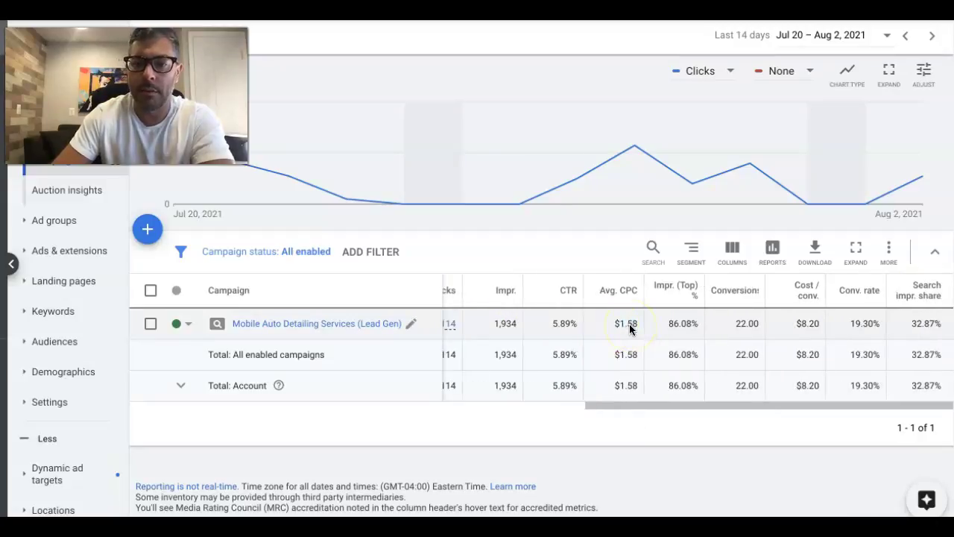
pyautogui.click(927, 329)
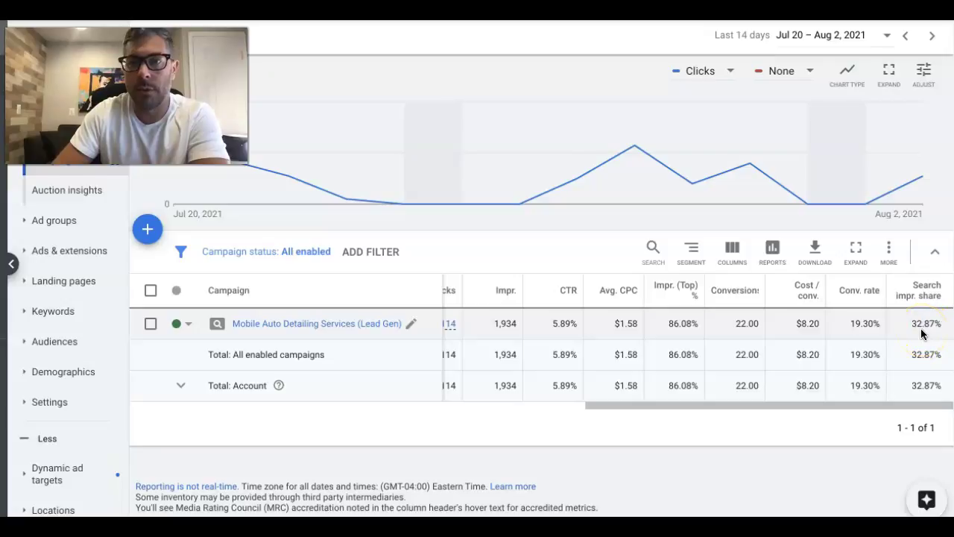
pyautogui.click(922, 332)
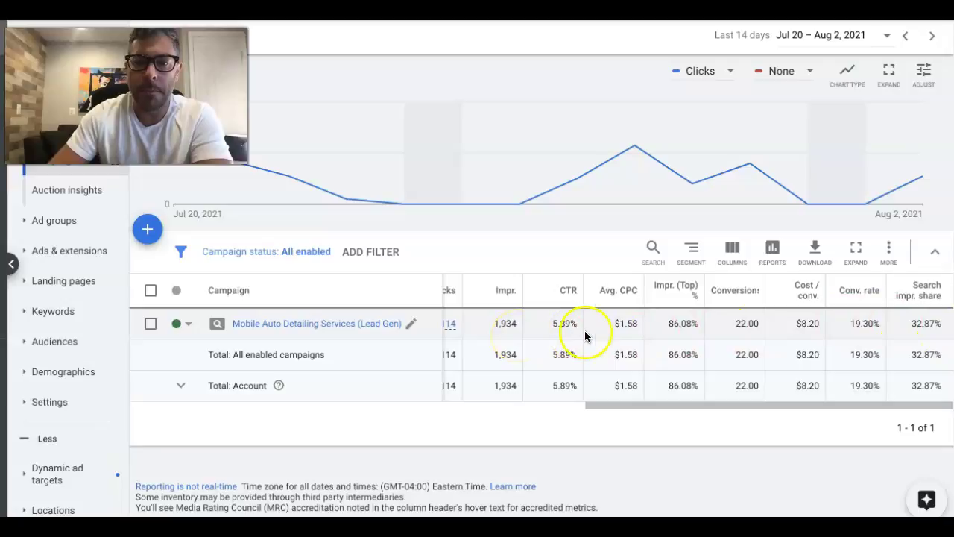
pyautogui.hscroll(-4, 586, 330)
pyautogui.hscroll(-2, 586, 335)
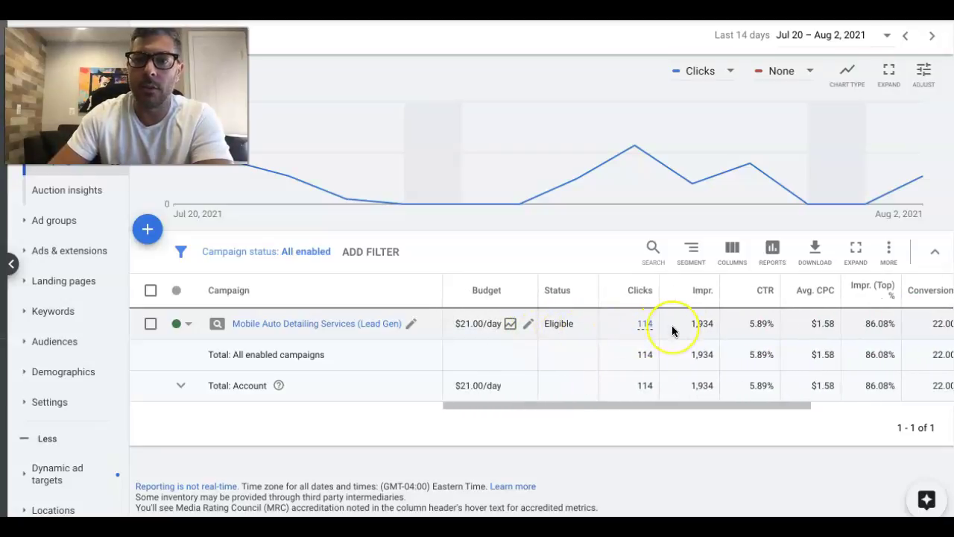
pyautogui.hscroll(4, 672, 328)
pyautogui.hscroll(1, 672, 331)
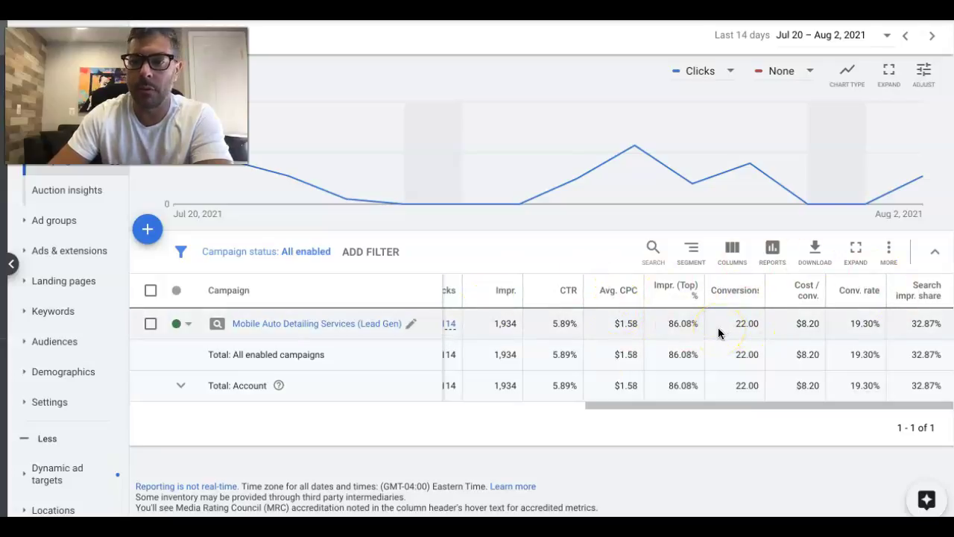
pyautogui.hscroll(-3, 718, 327)
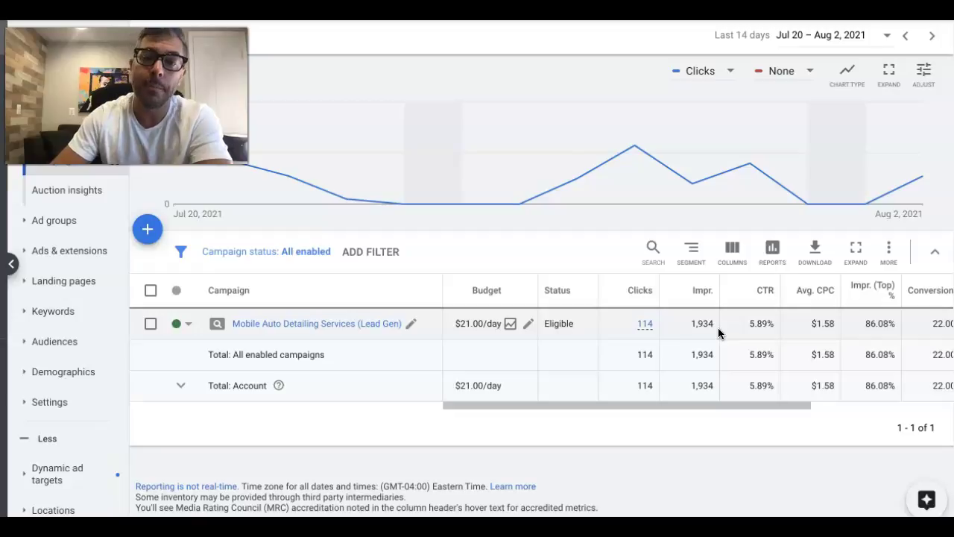
# Step: Open the ad groups of the Mobile Auto Detailing Services (Lead Gen) campaign
pyautogui.click(297, 329)
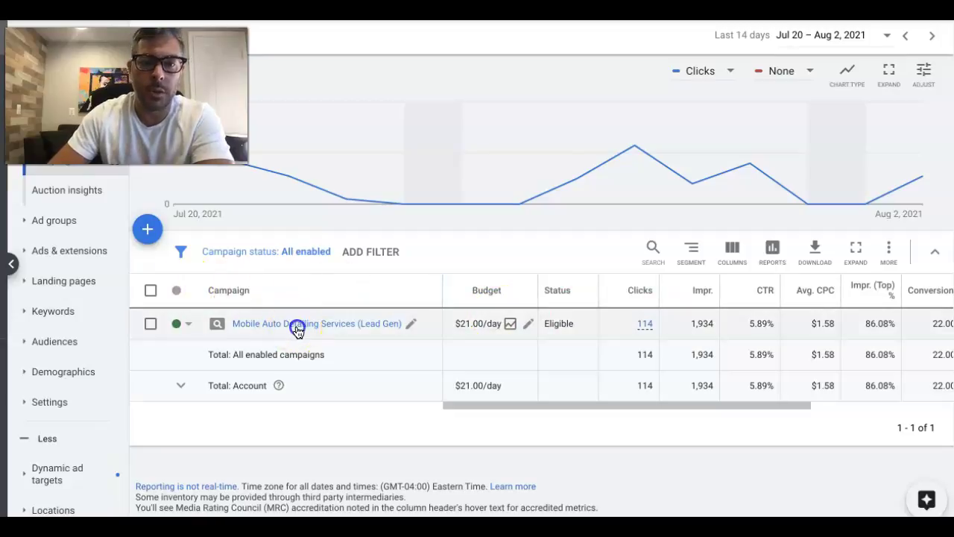
pyautogui.hscroll(2, 478, 343)
pyautogui.hscroll(2, 688, 322)
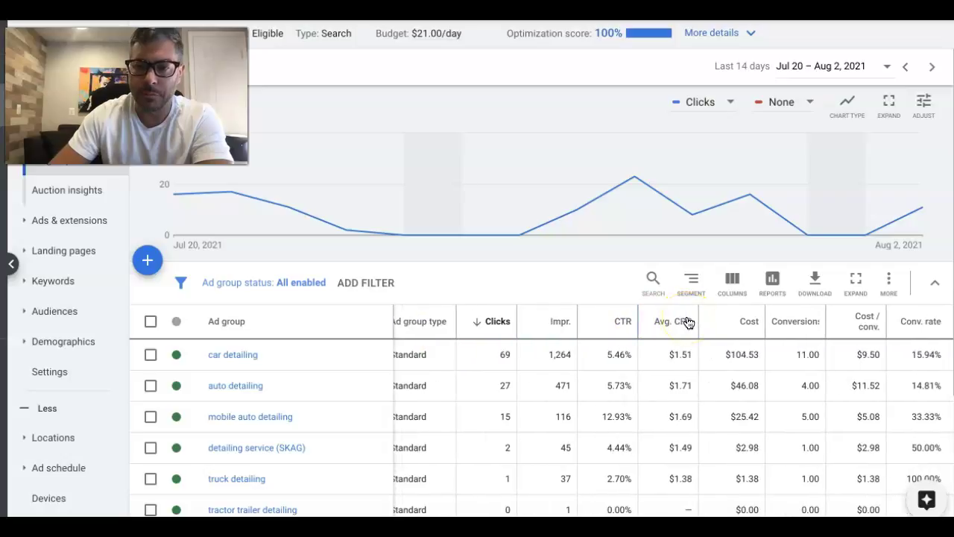
# Step: Start modifying the ad groups table columns and remove all removable columns from the current selection
pyautogui.click(734, 287)
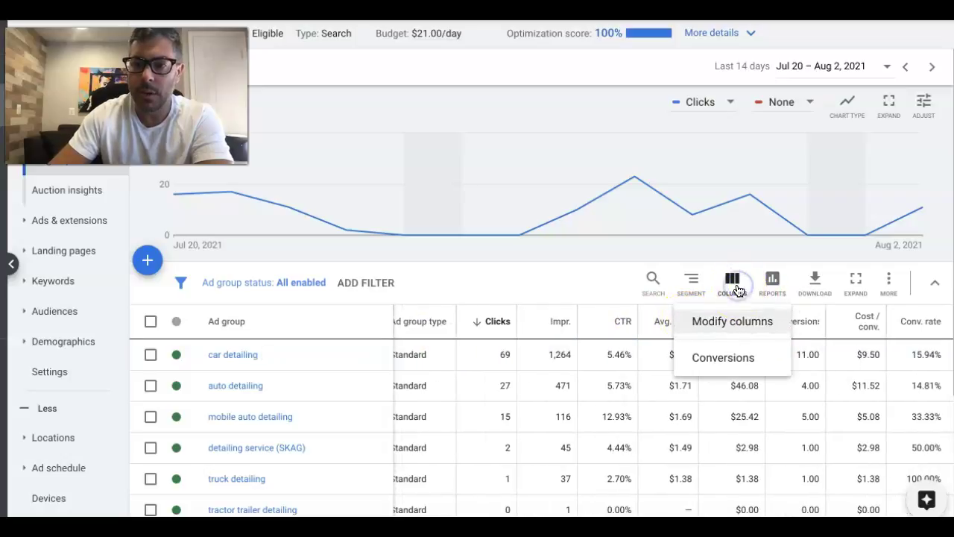
pyautogui.click(727, 321)
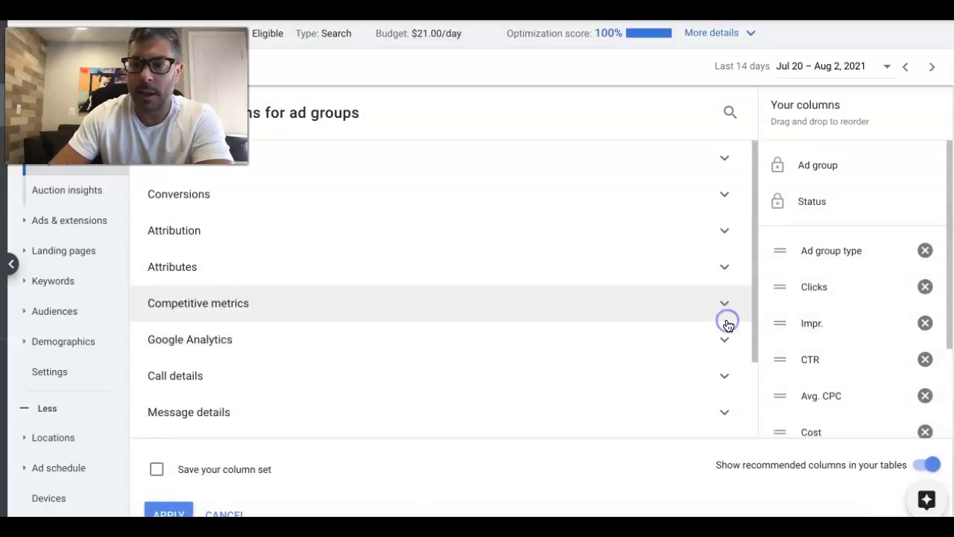
pyautogui.click(926, 253)
pyautogui.click(926, 253)
pyautogui.click(926, 253)
pyautogui.click(926, 254)
pyautogui.click(926, 254)
pyautogui.click(926, 254)
pyautogui.click(928, 253)
pyautogui.click(927, 254)
pyautogui.click(927, 254)
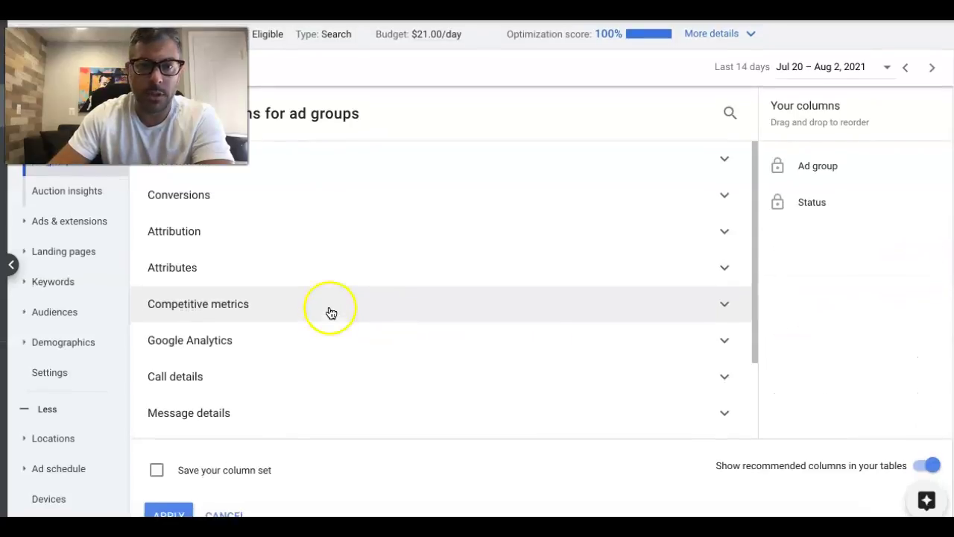
# Step: Add the Performance columns Clicks, Impr., CTR and Avg. CPC to the ad groups table
pyautogui.click(309, 167)
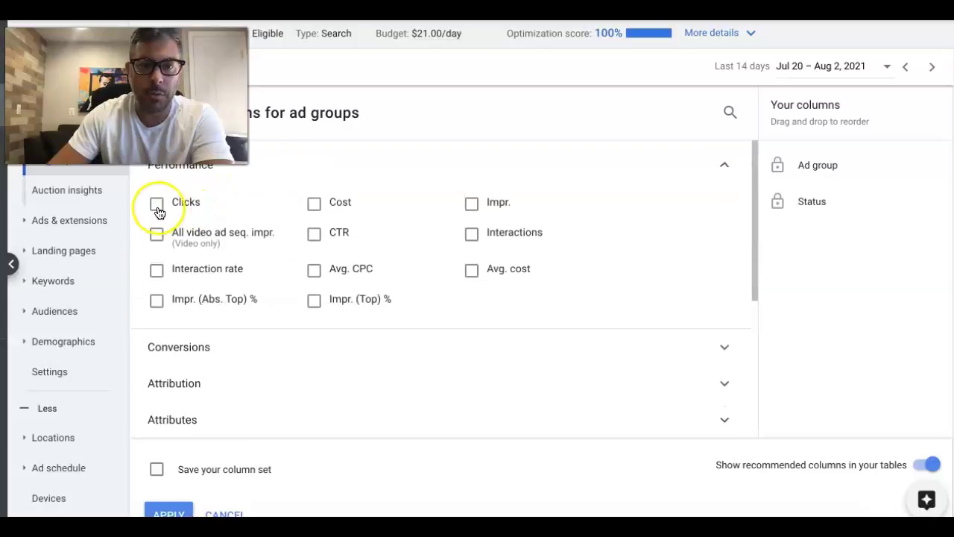
pyautogui.click(157, 212)
pyautogui.click(471, 203)
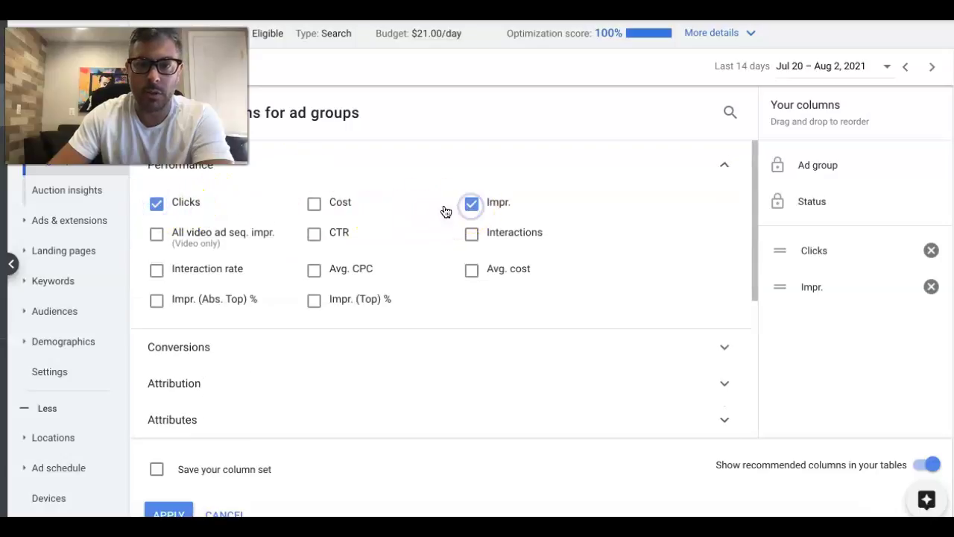
pyautogui.click(314, 232)
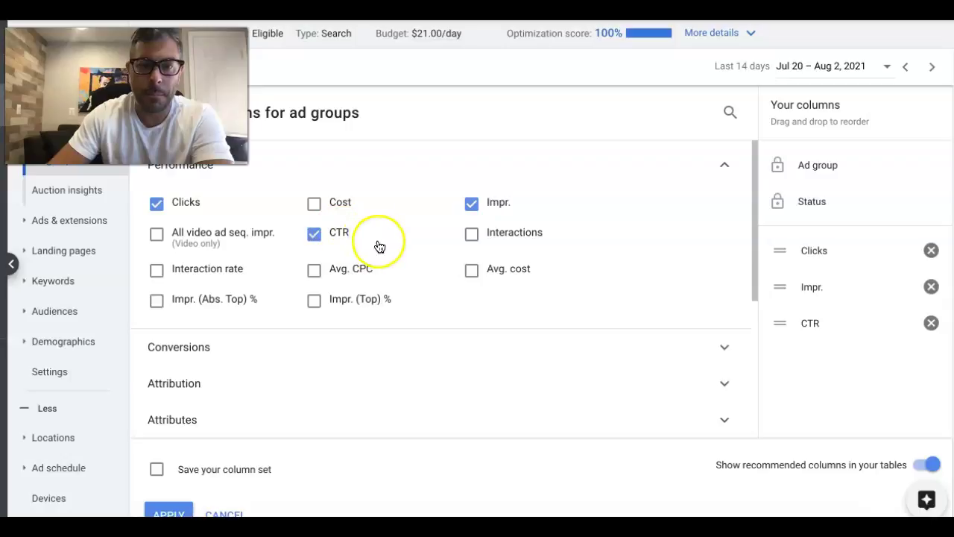
pyautogui.moveTo(379, 271)
pyautogui.scroll(-1, 380, 271)
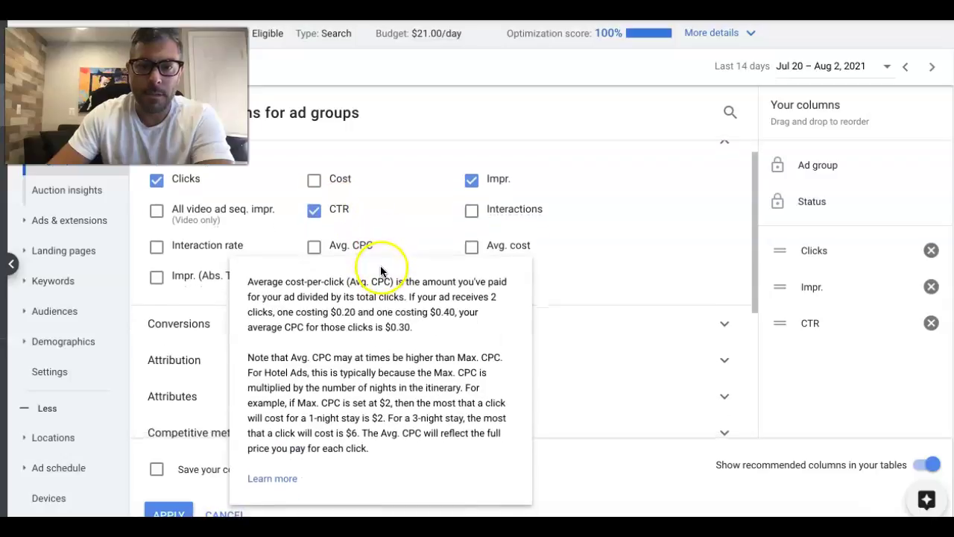
pyautogui.click(317, 247)
# Step: Add the Conversions, Cost / conv. and Conv. rate columns to the ad groups column selection
pyautogui.click(256, 325)
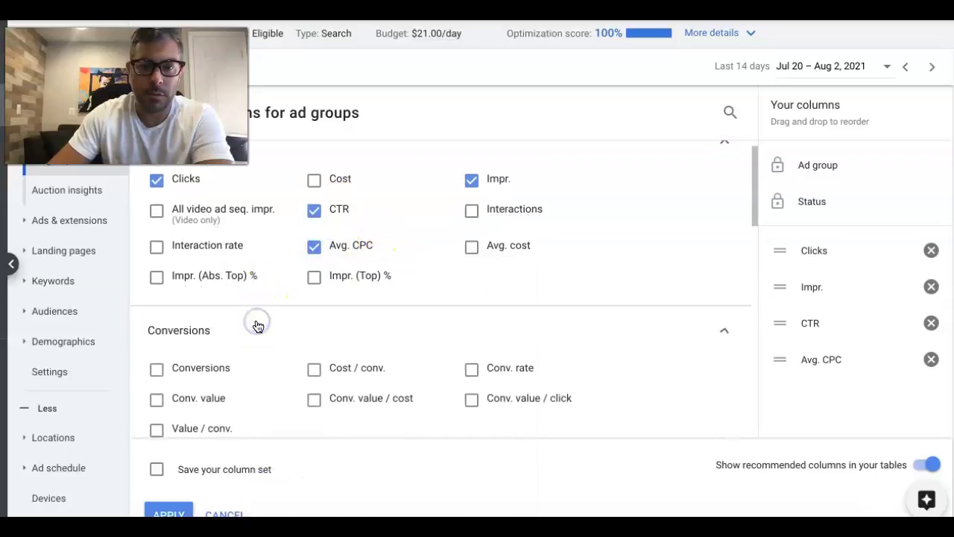
pyautogui.click(157, 369)
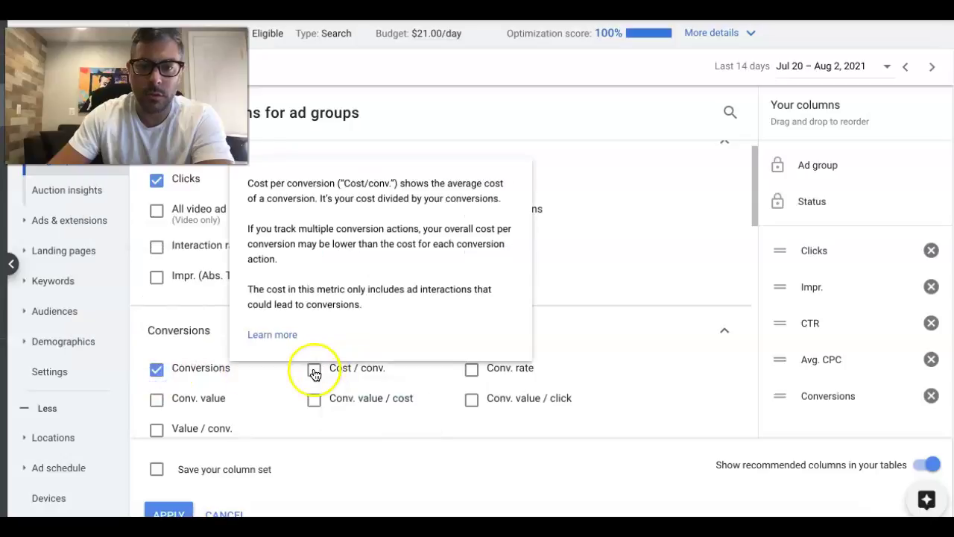
pyautogui.click(314, 372)
pyautogui.click(472, 371)
# Step: Examine the remaining conversion columns and the Attribution and Attributes options available for ad groups
pyautogui.scroll(-1, 474, 377)
pyautogui.scroll(-5, 474, 378)
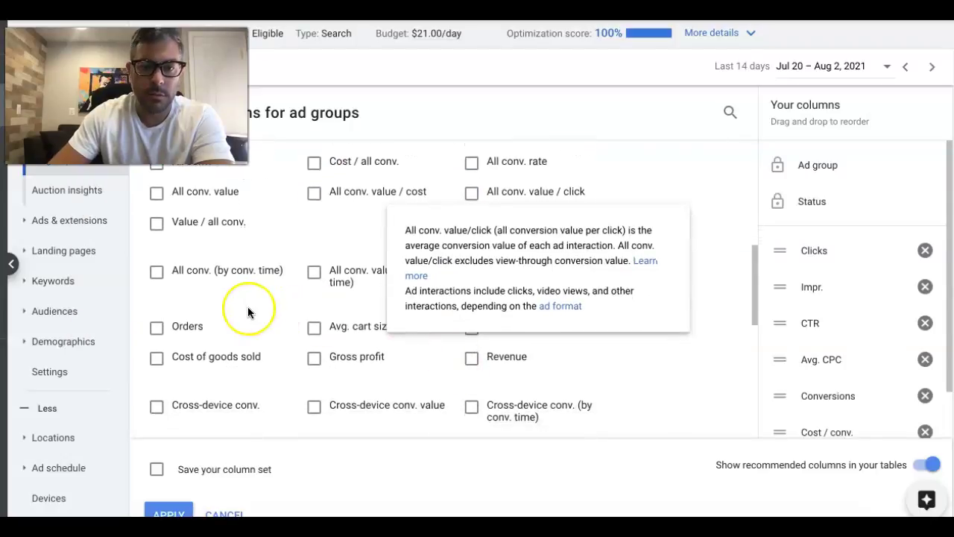
pyautogui.scroll(-4, 249, 311)
pyautogui.click(218, 309)
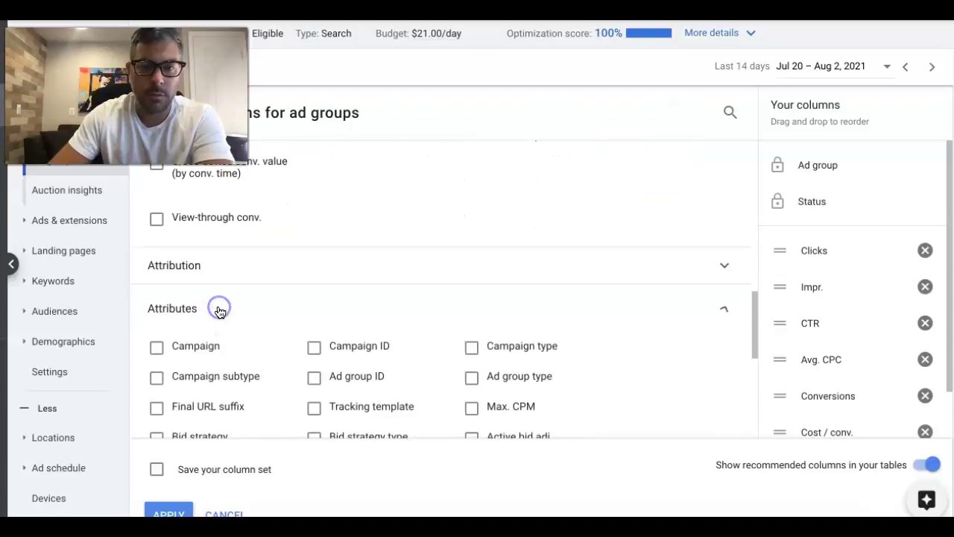
pyautogui.scroll(-1, 219, 310)
pyautogui.scroll(1, 208, 283)
pyautogui.click(199, 239)
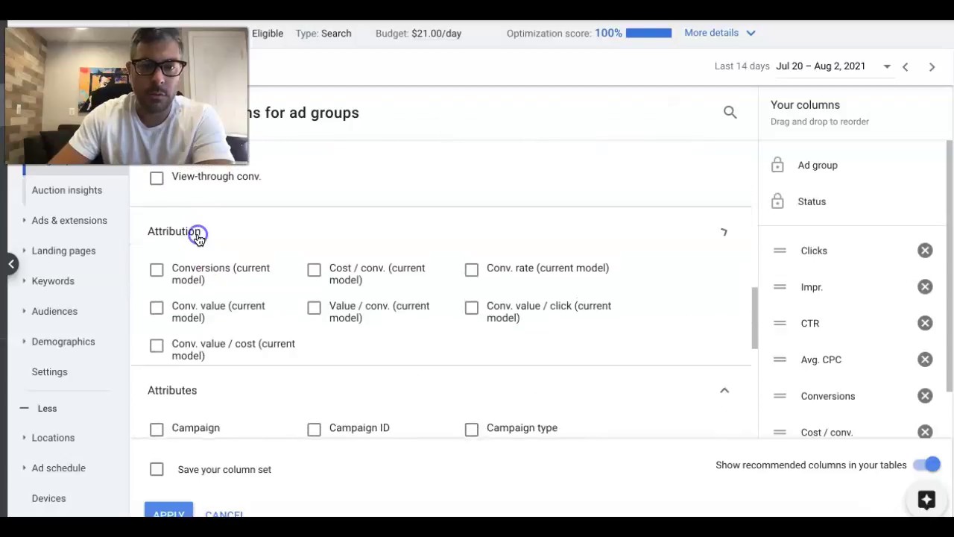
pyautogui.click(195, 237)
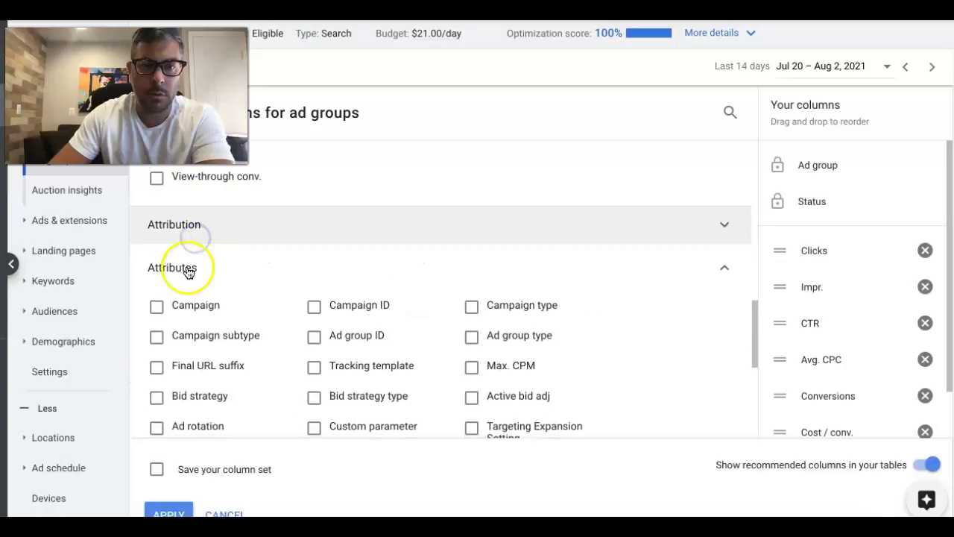
pyautogui.click(185, 272)
# Step: Add the Search impr. share column from the competitive metrics to the ad groups selection
pyautogui.click(188, 271)
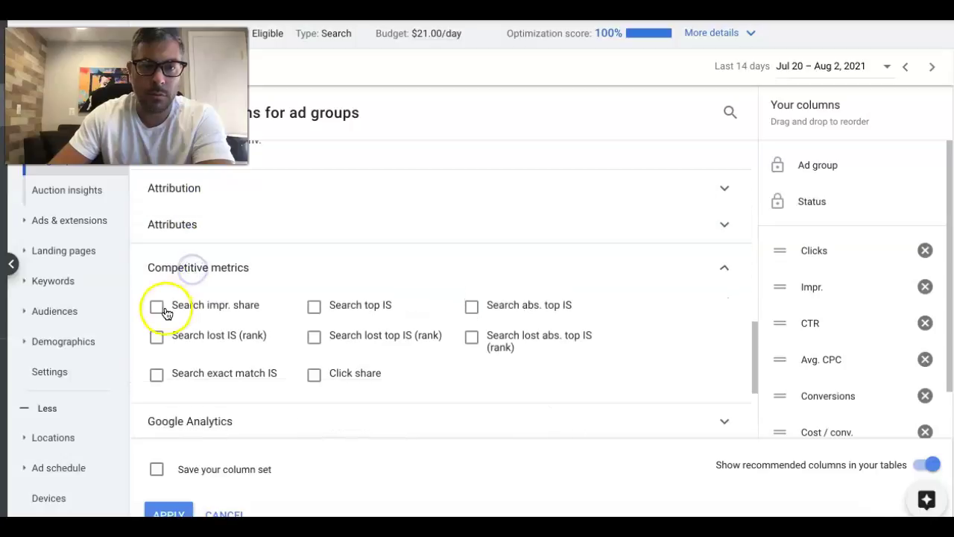
pyautogui.click(158, 305)
pyautogui.scroll(-3, 264, 315)
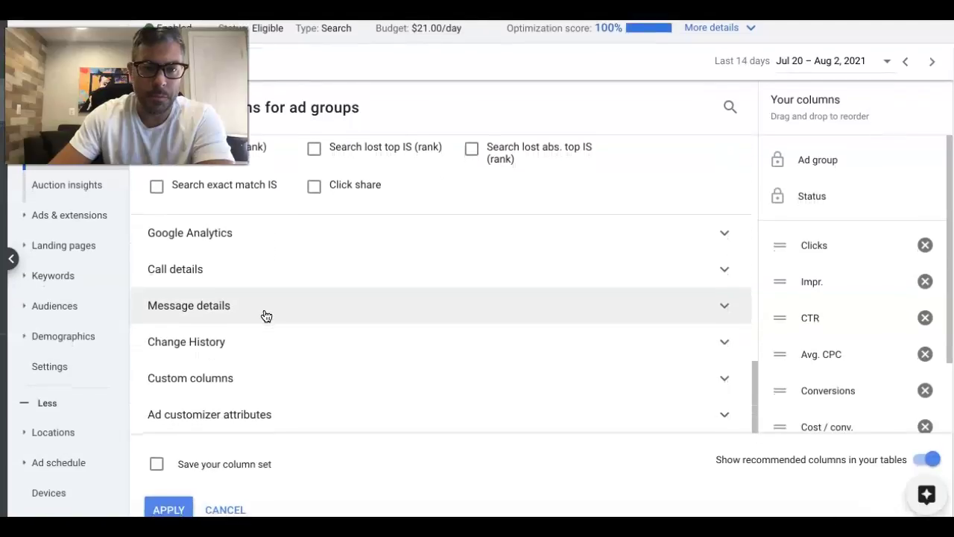
# Step: Add the Impr. (Abs. Top) % and Impr. (Top) % columns and apply the selection to the ad groups table
pyautogui.scroll(2, 266, 315)
pyautogui.scroll(10, 266, 315)
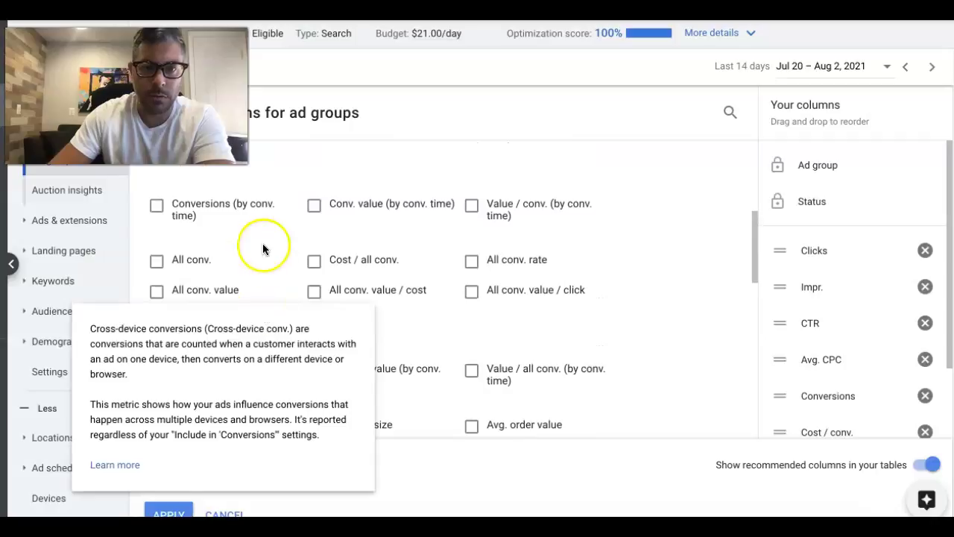
pyautogui.scroll(5, 262, 248)
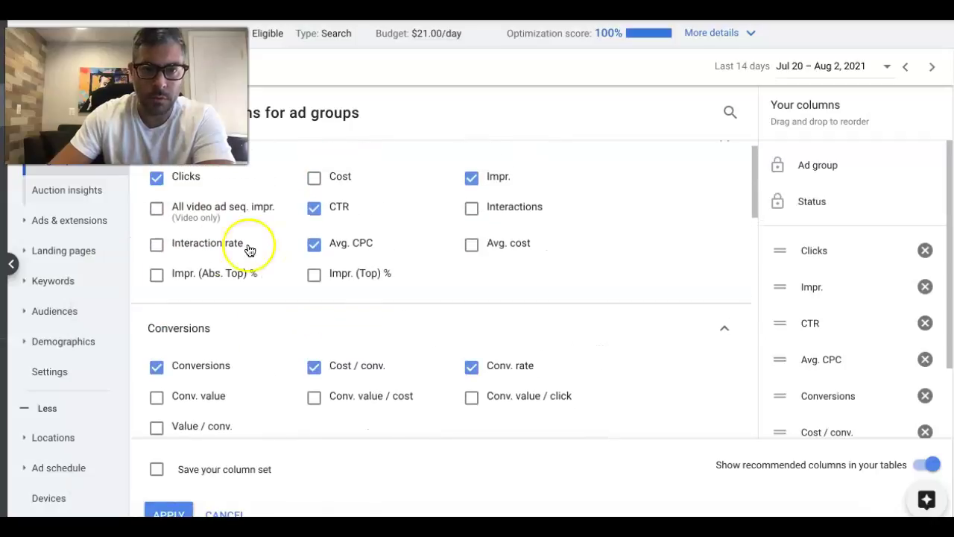
pyautogui.click(157, 274)
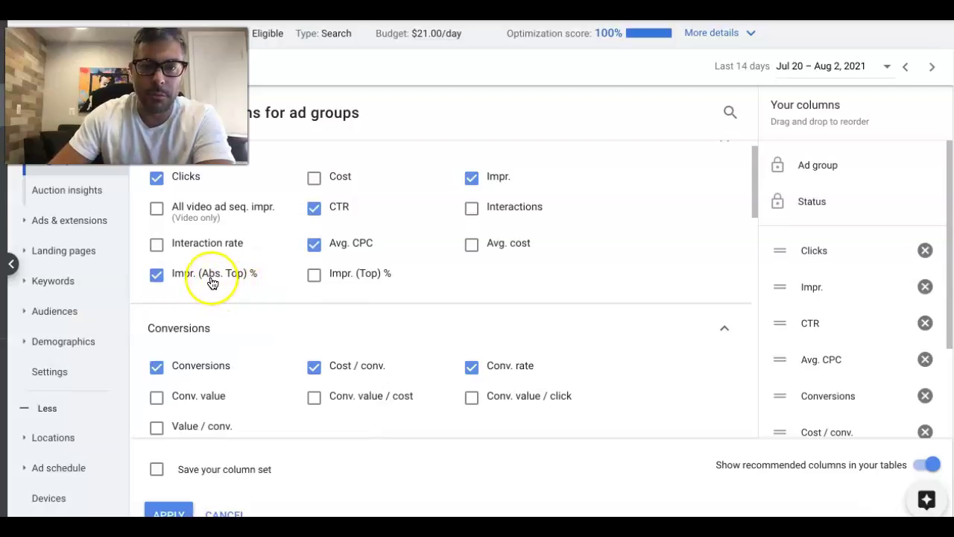
pyautogui.click(314, 275)
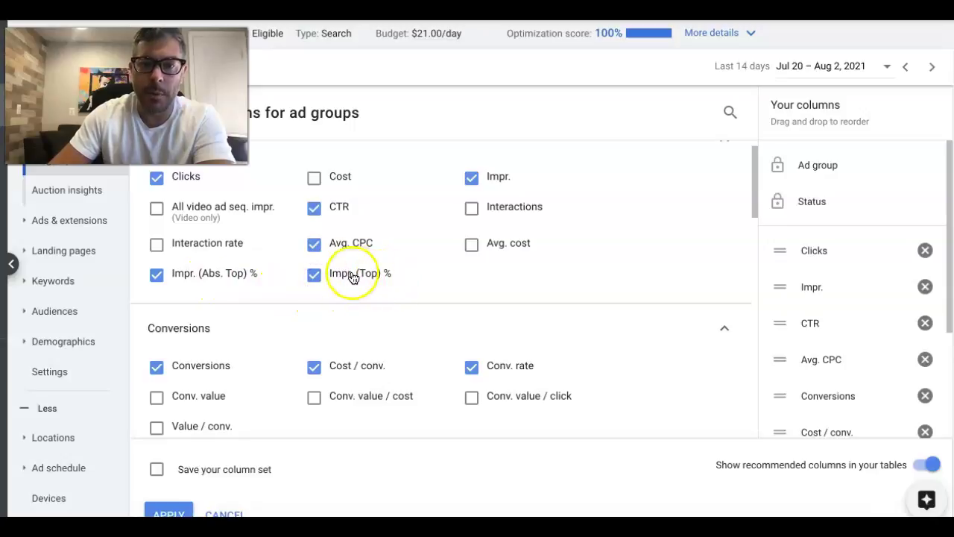
pyautogui.click(179, 513)
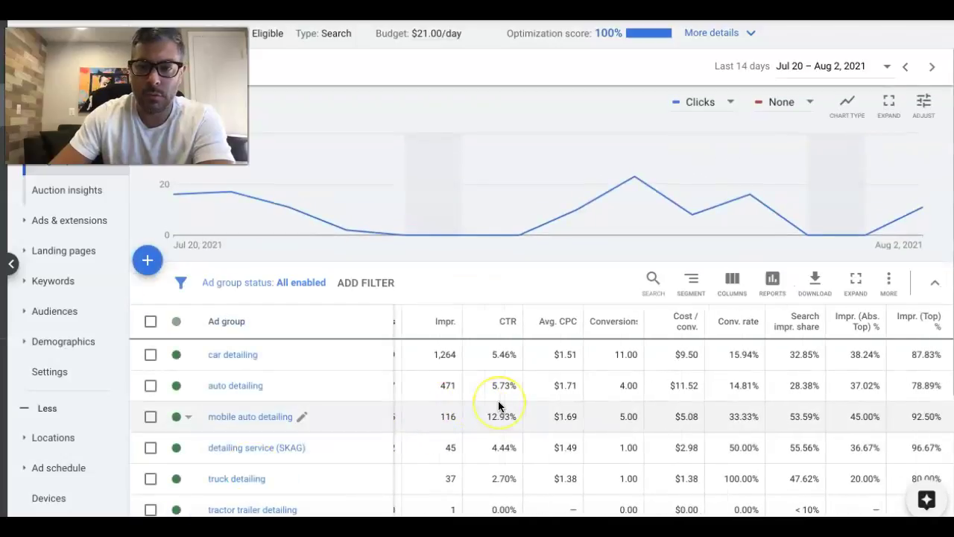
# Step: Look over the ad group metrics and open the search keywords of the car detailing ad group
pyautogui.scroll(-3, 699, 366)
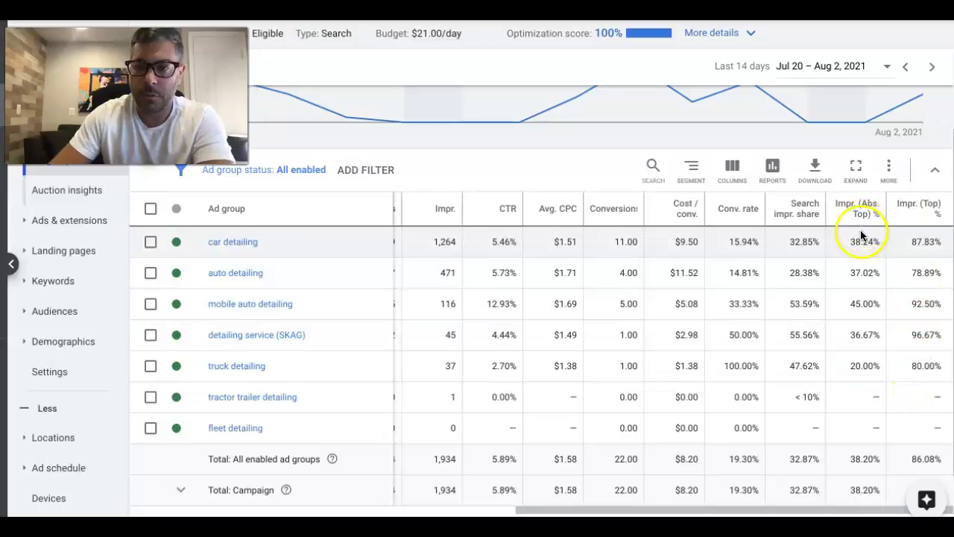
pyautogui.scroll(-1, 751, 361)
pyautogui.scroll(4, 596, 288)
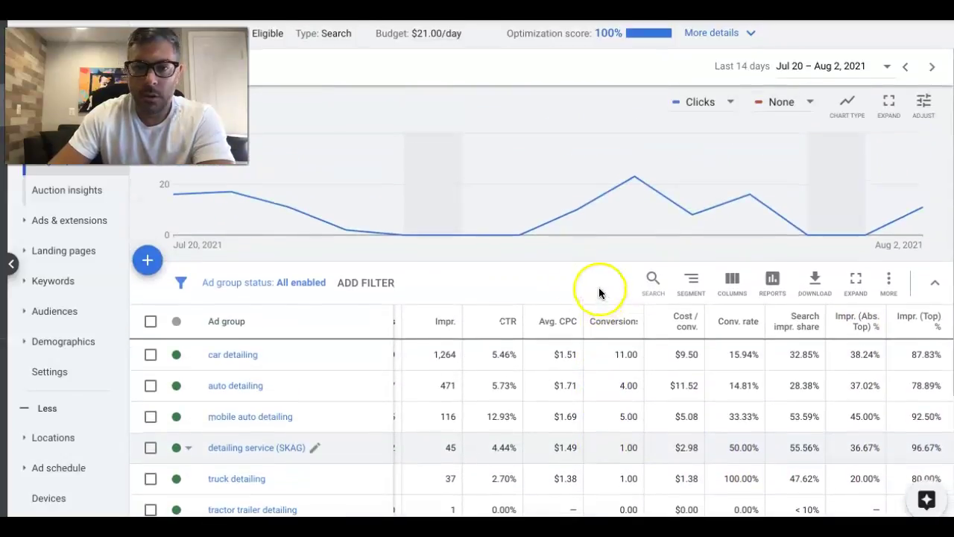
pyautogui.click(237, 355)
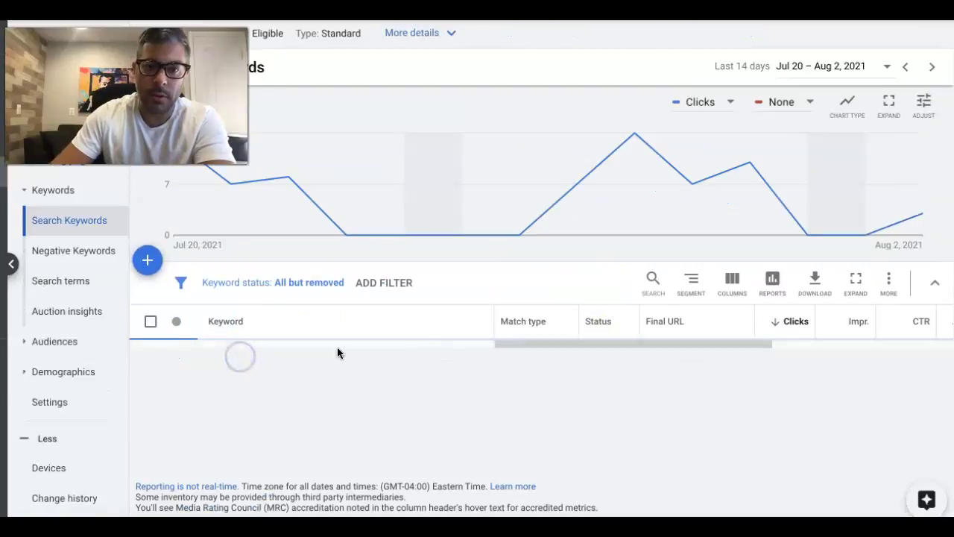
# Step: Examine the click, cost and conversion metrics of the car detailing ad group's search keywords
pyautogui.scroll(-3, 479, 344)
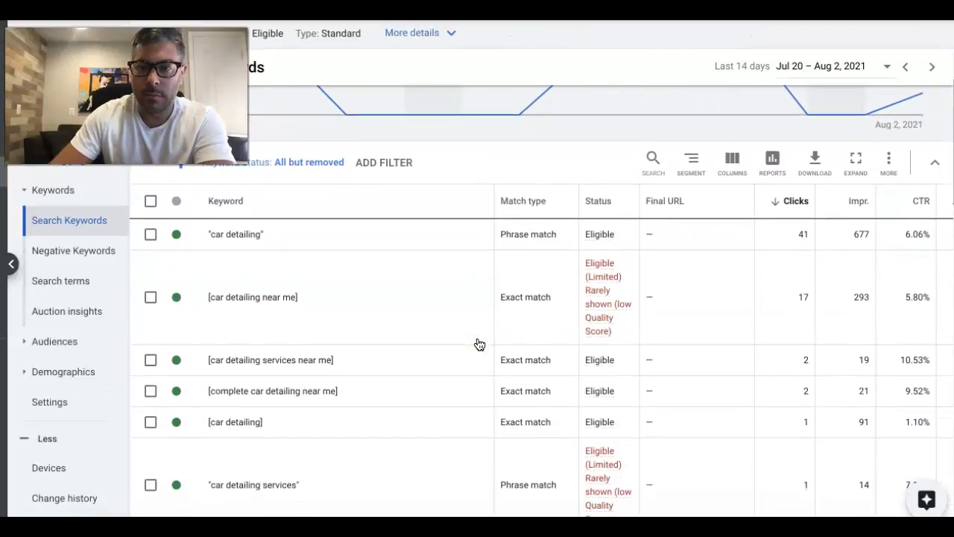
pyautogui.hscroll(3, 479, 344)
pyautogui.hscroll(2, 479, 345)
pyautogui.scroll(-1, 657, 318)
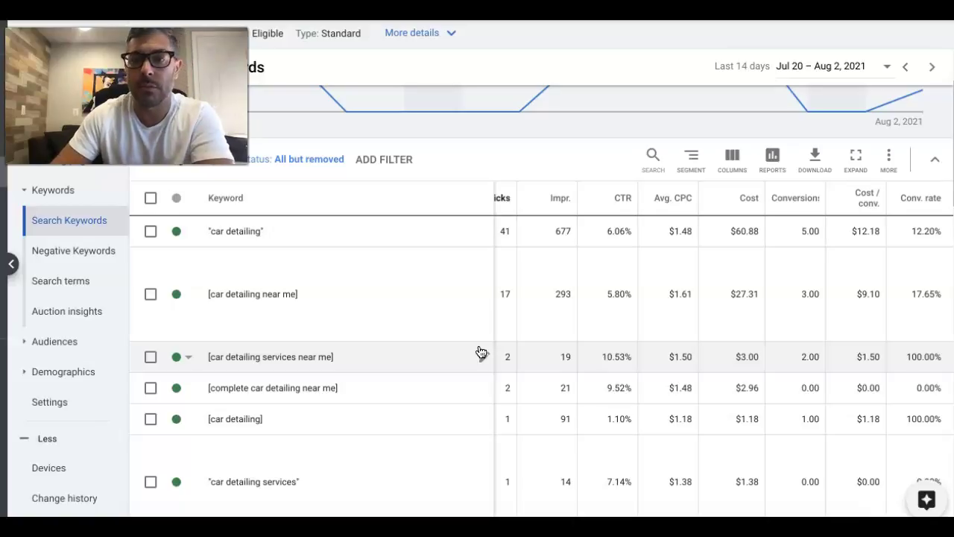
pyautogui.scroll(-3, 630, 322)
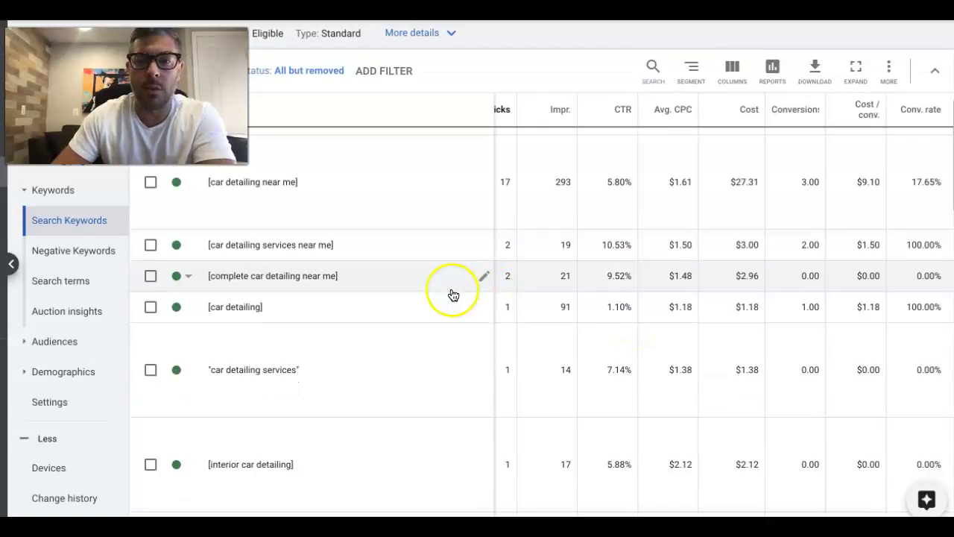
pyautogui.scroll(3, 453, 295)
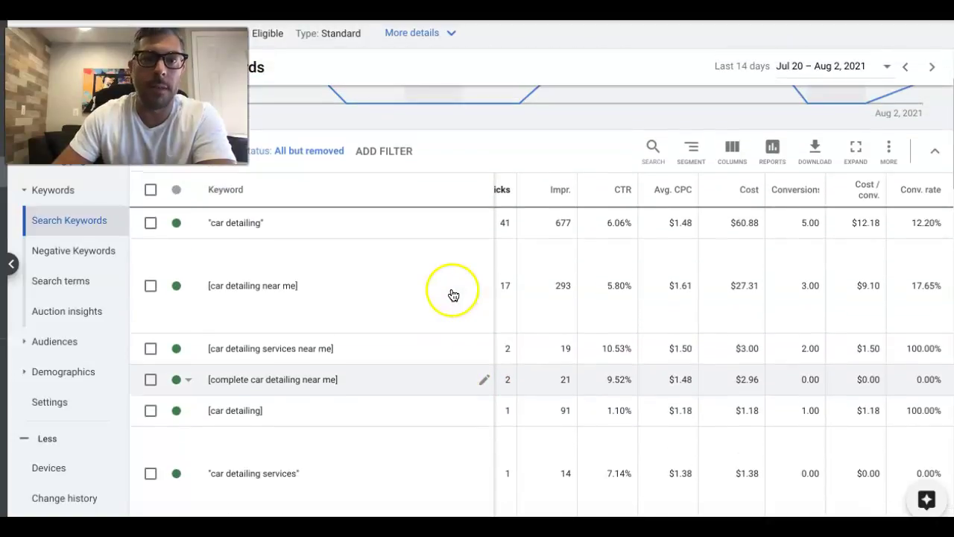